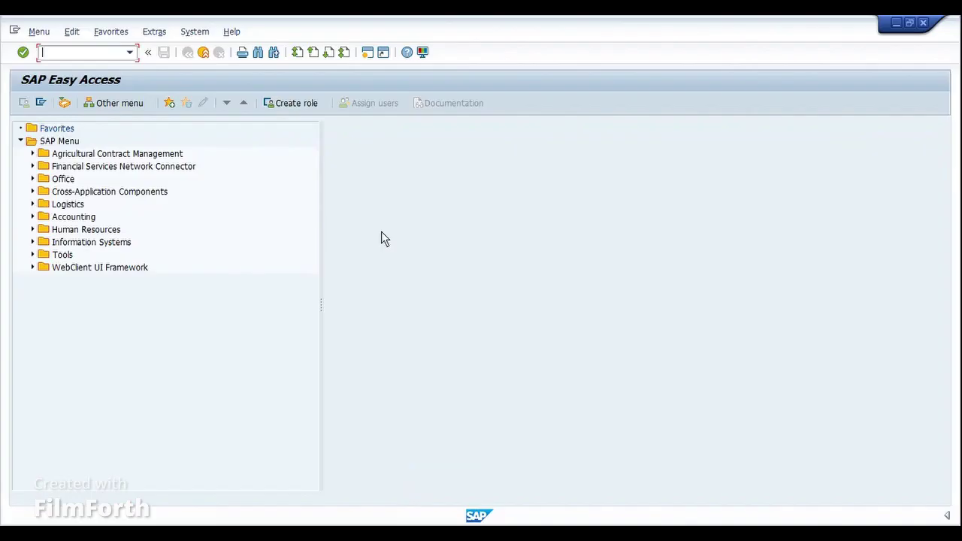
Step: Display the material BOM for material 1317 in plant 1000 with BOM usage 1
type("vd03")
key("Return")
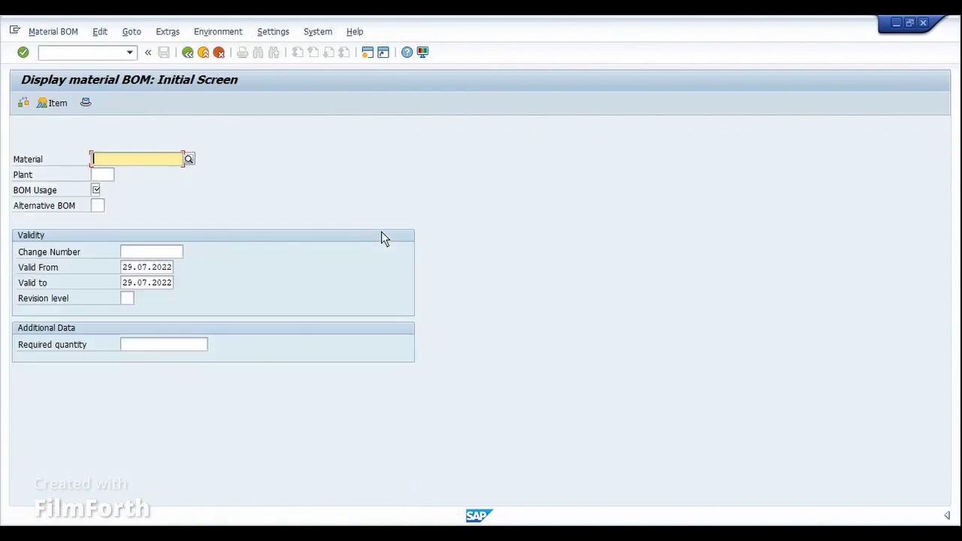
type("1313")
key("Tab")
key("shift+Tab")
type("1317")
key("Tab")
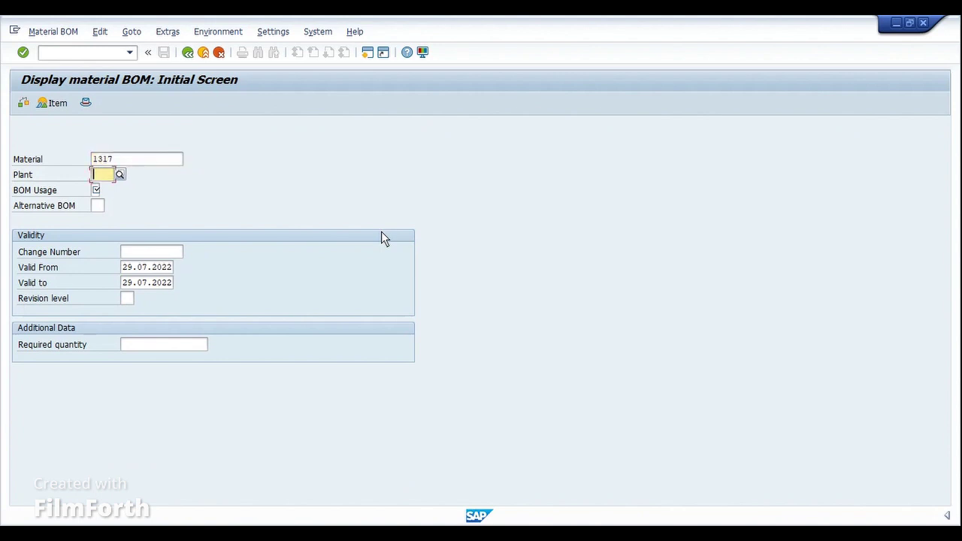
type("1000")
key("Tab")
type("1")
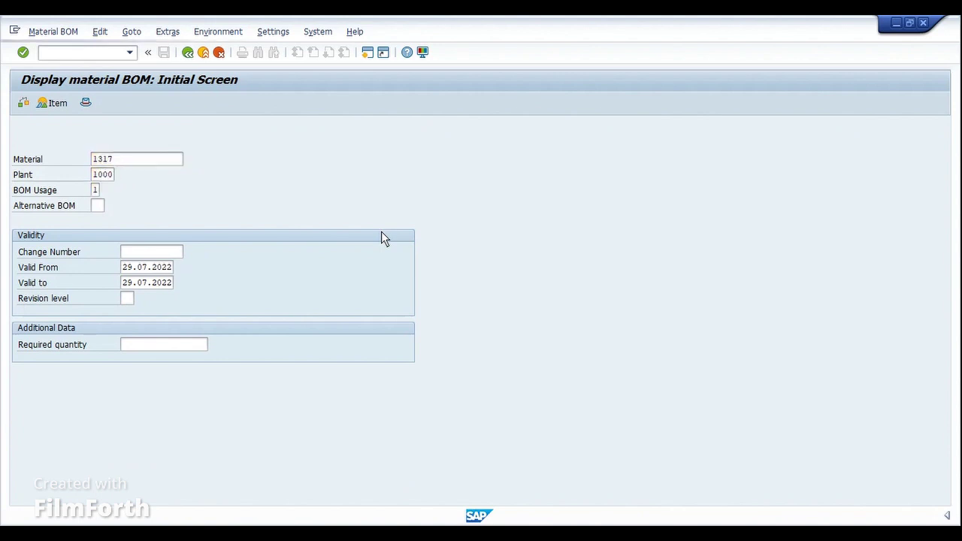
key("Return")
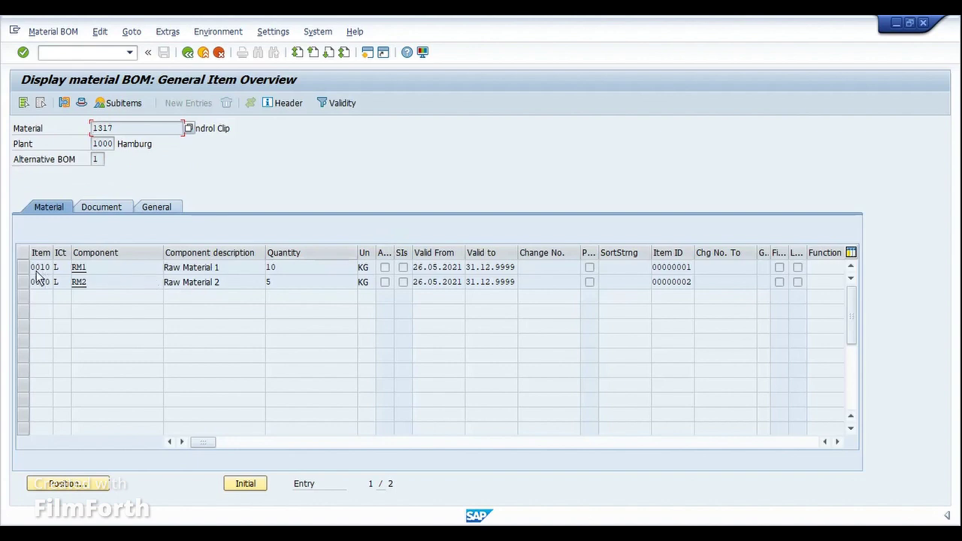
Step: Examine the component items RM1 and RM2 in the BOM item overview
left_click(85, 284)
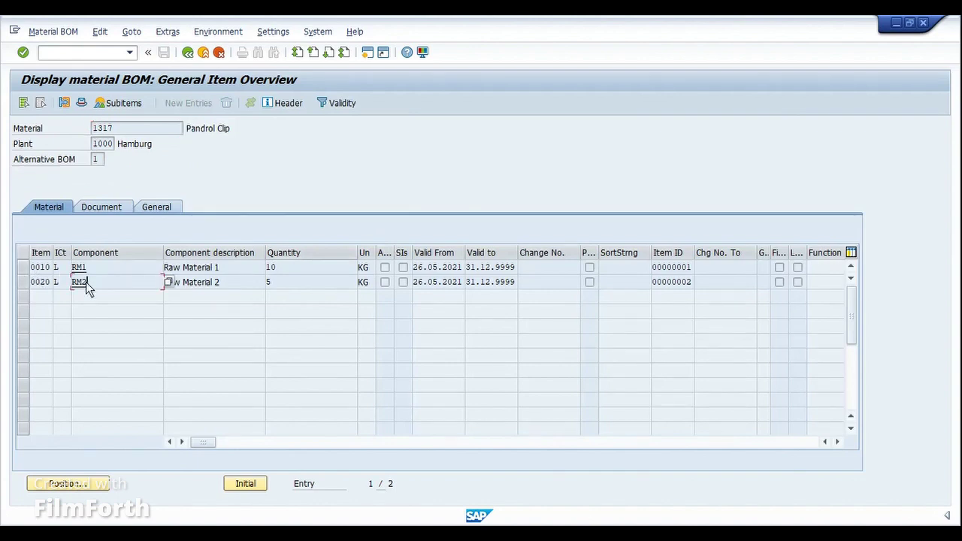
left_click(23, 269)
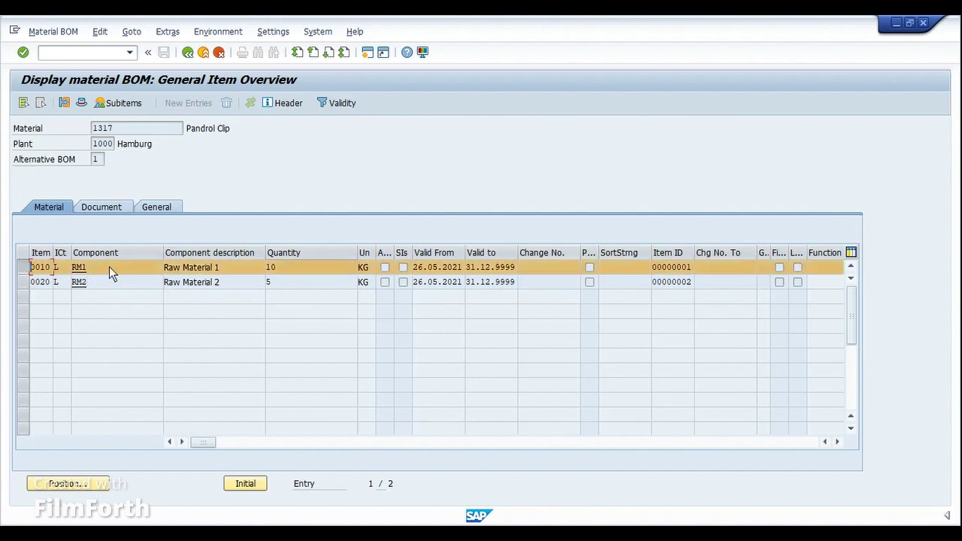
left_click(24, 267)
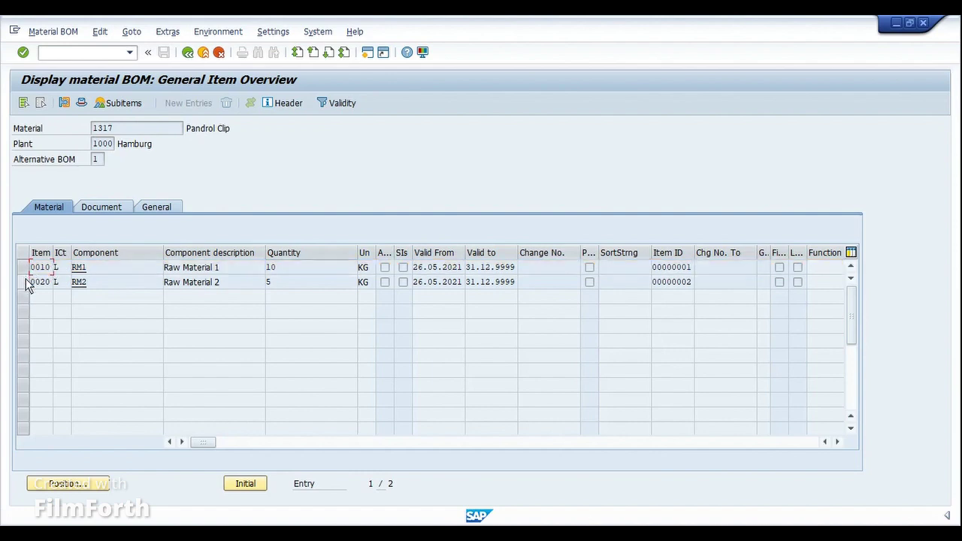
left_click(23, 282)
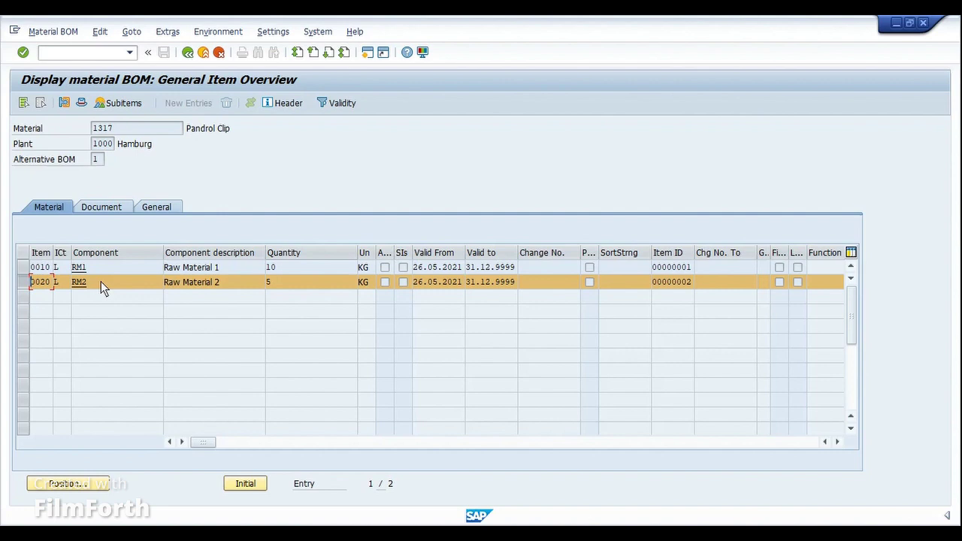
left_click(23, 283)
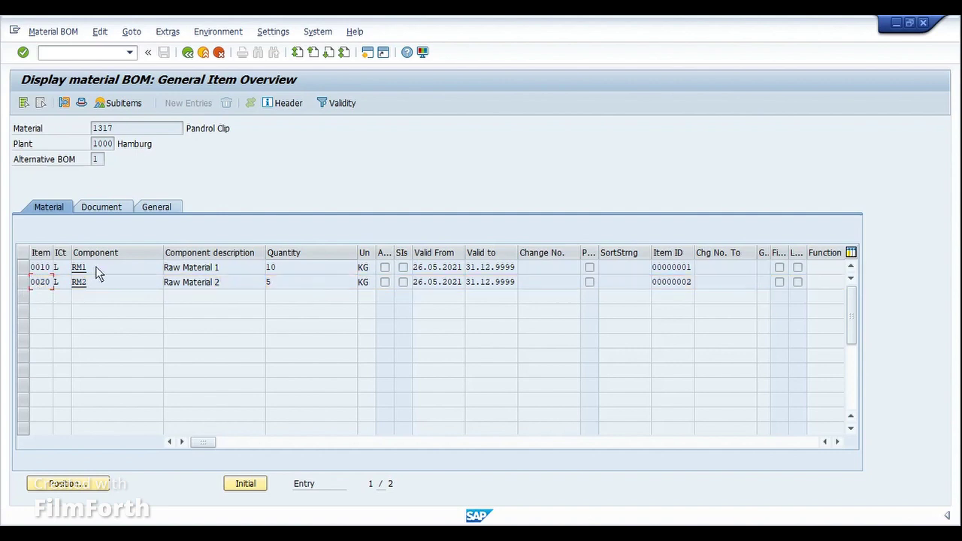
key("Tab")
key("Tab")
key("Tab")
key("Tab")
left_click(26, 268)
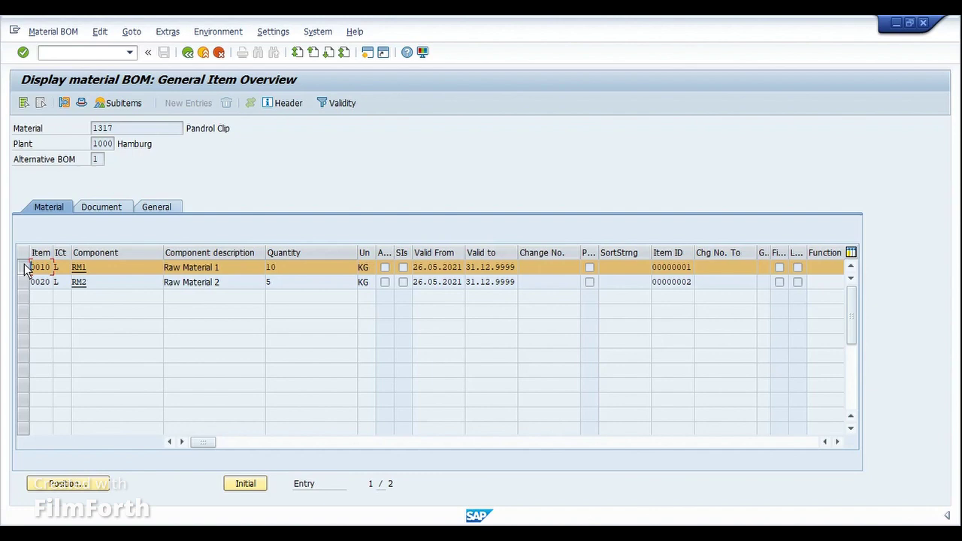
left_click(25, 270)
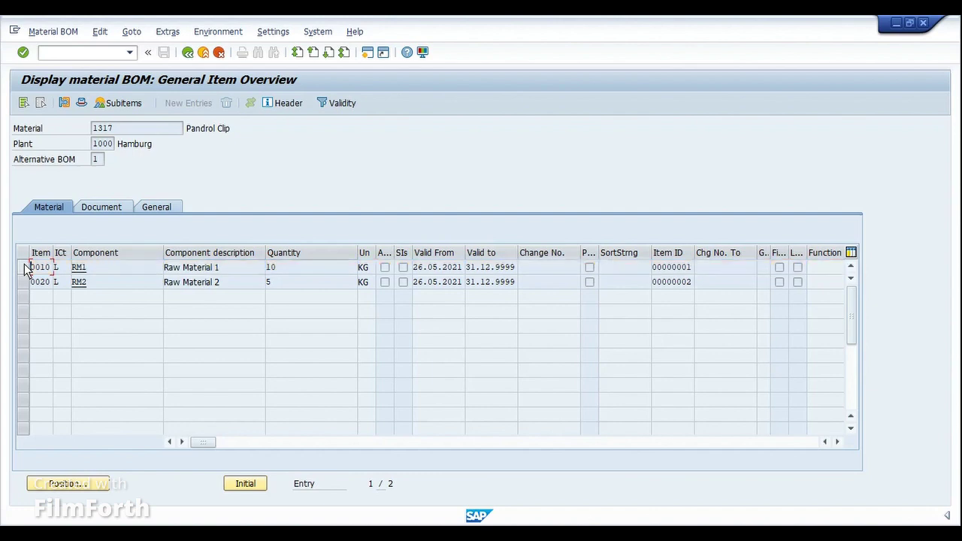
Step: Open the material master of component RM1 and check the procurement type in its MRP 2 view for plant 1000
left_click(79, 269)
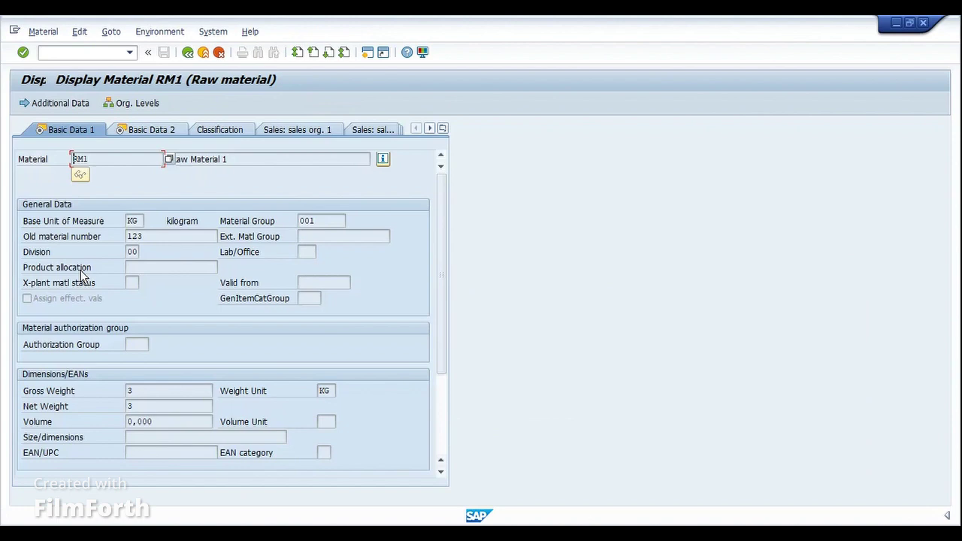
left_click(443, 129)
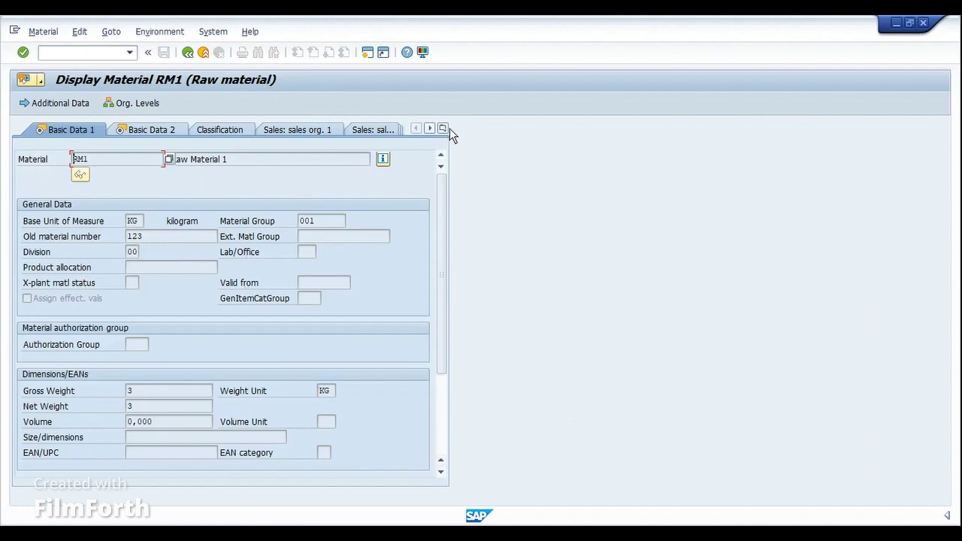
left_click(480, 131)
left_click(443, 129)
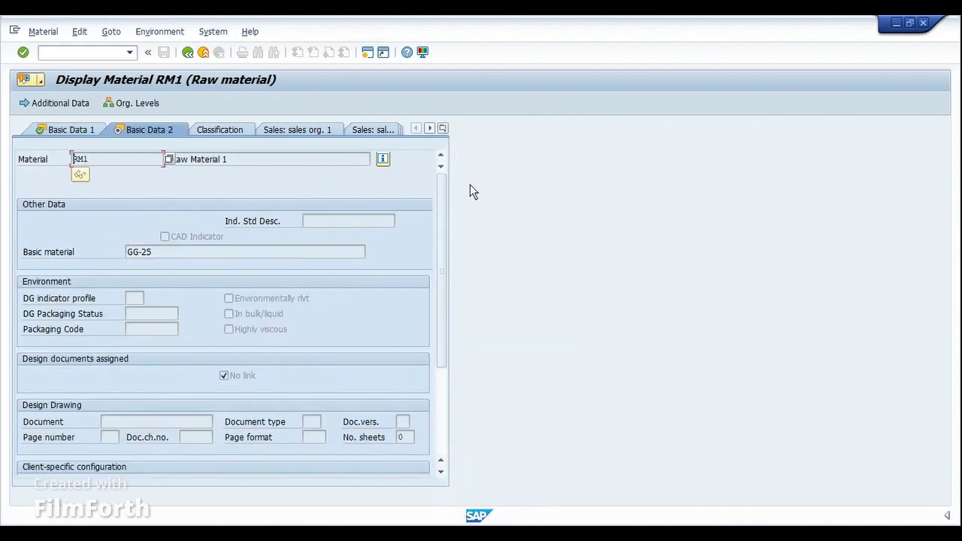
left_click(444, 129)
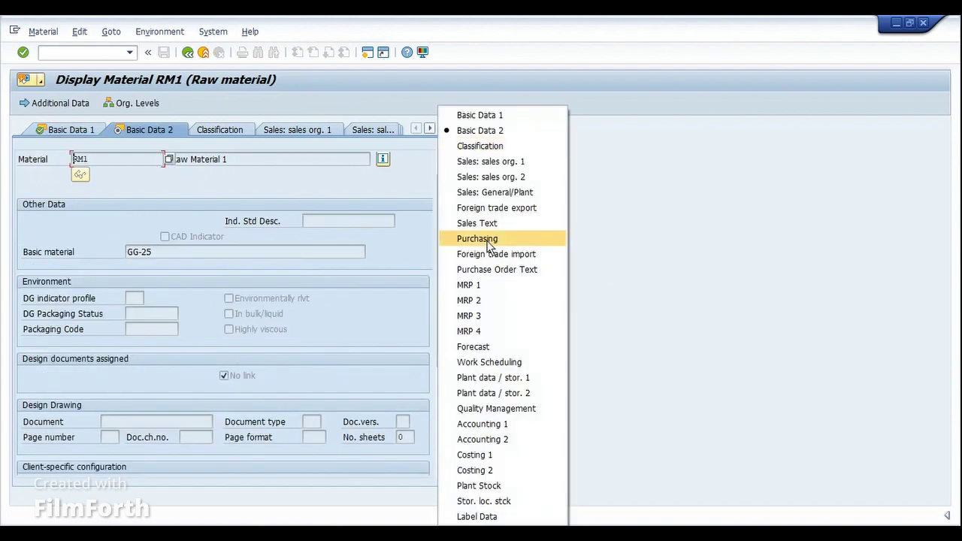
left_click(490, 301)
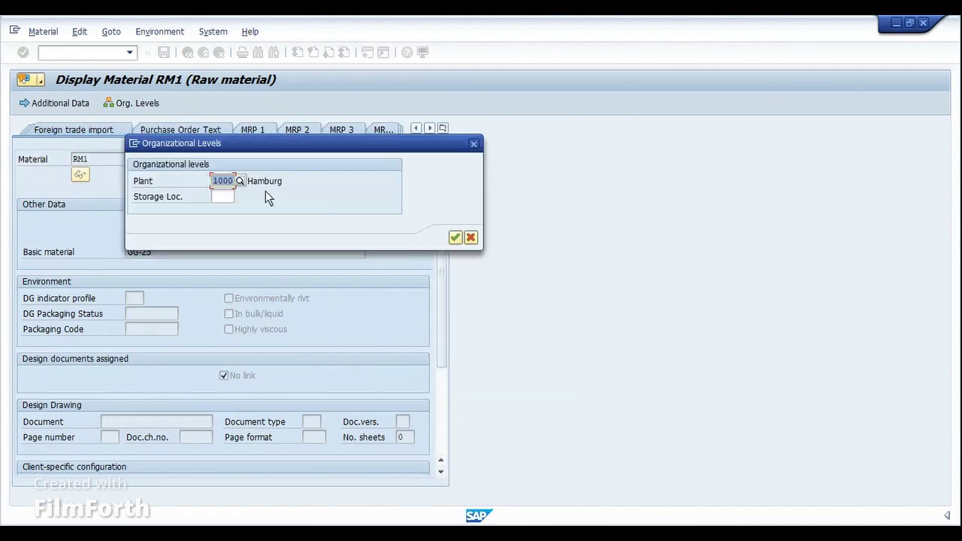
left_click_drag(294, 153, 362, 177)
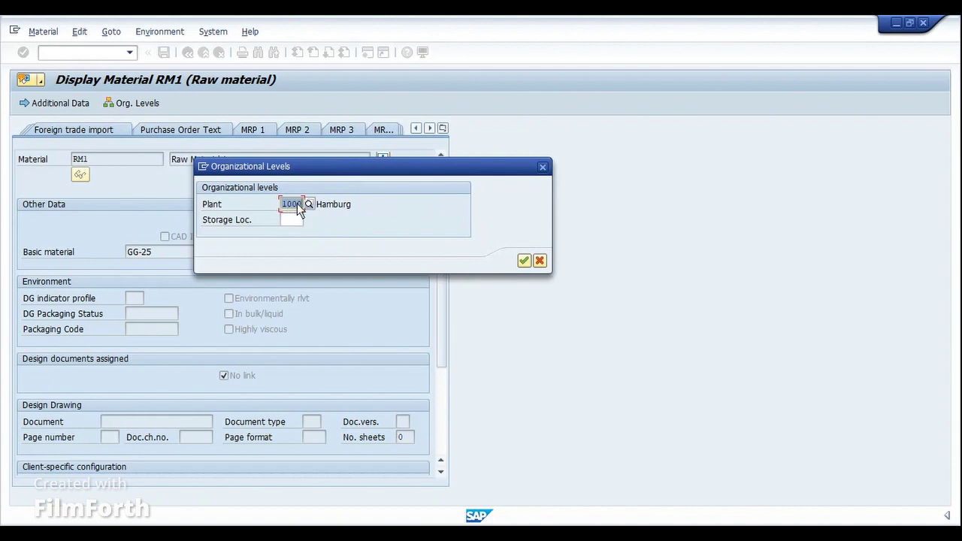
left_click(524, 261)
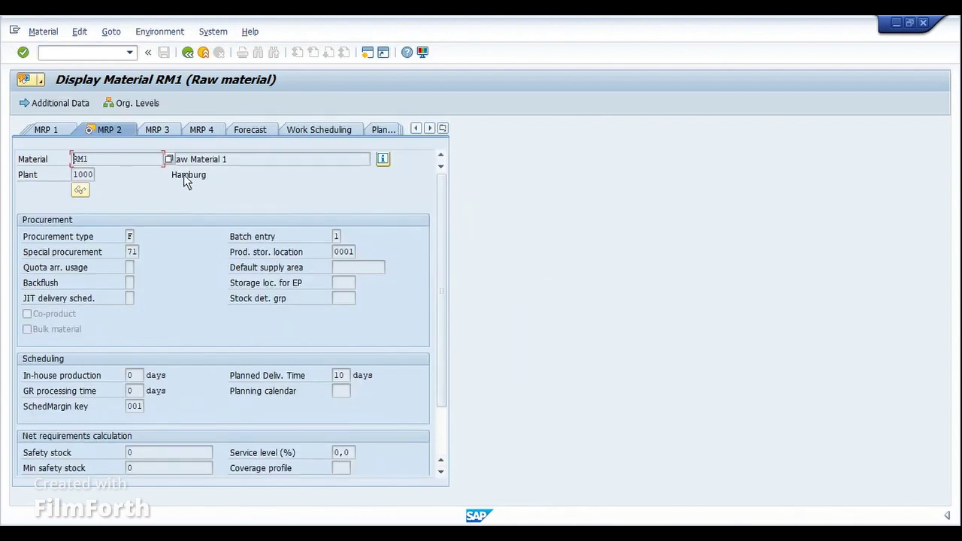
left_click(130, 237)
Step: Open the material requirements planning plant parameters in a new session and maintain them for plant 1000
key("ctrl+slash")
type("/o")
type("o")
type("oo")
key("Return")
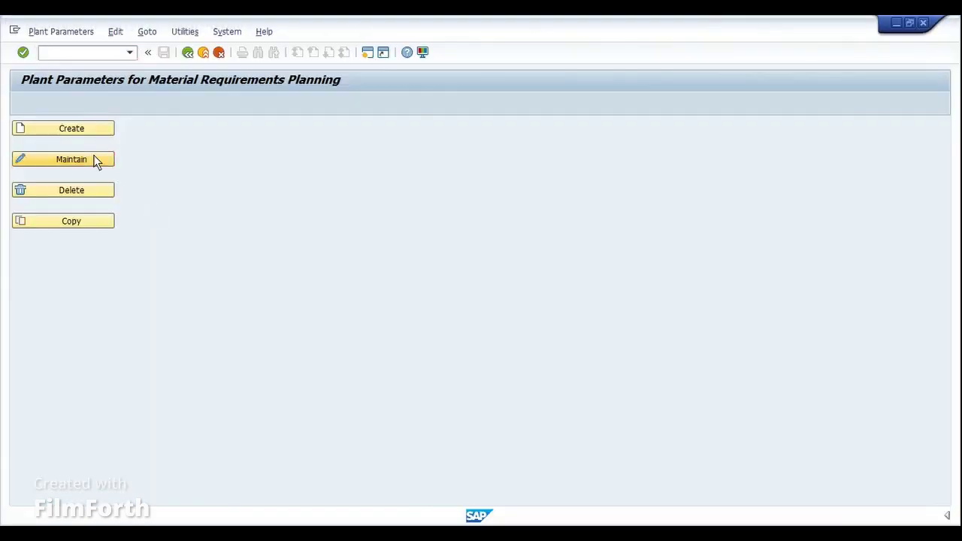
left_click(95, 159)
type("1000")
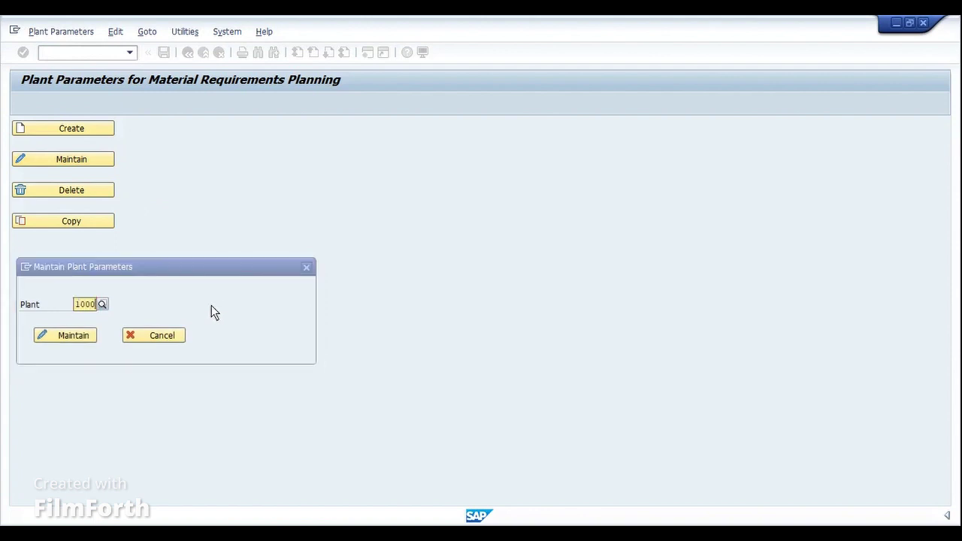
key("Return")
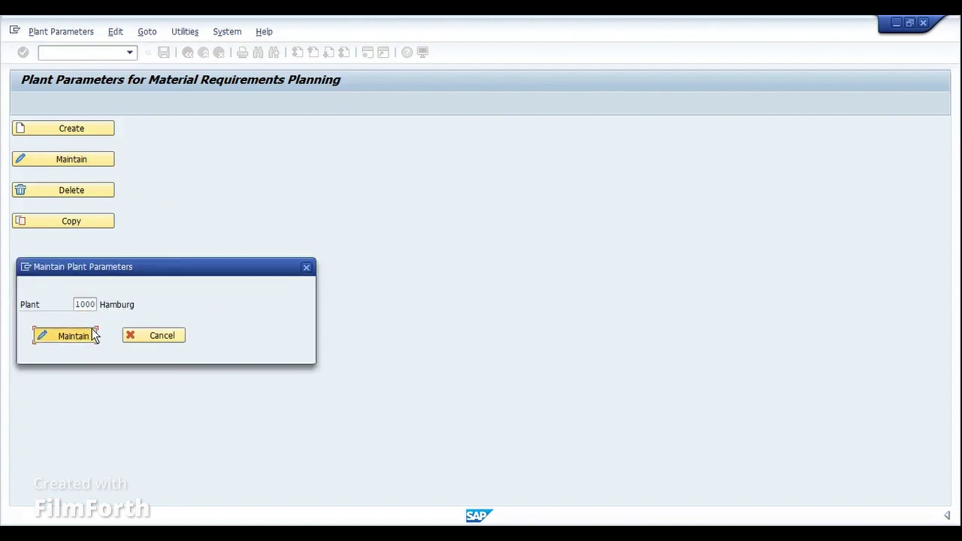
left_click(91, 334)
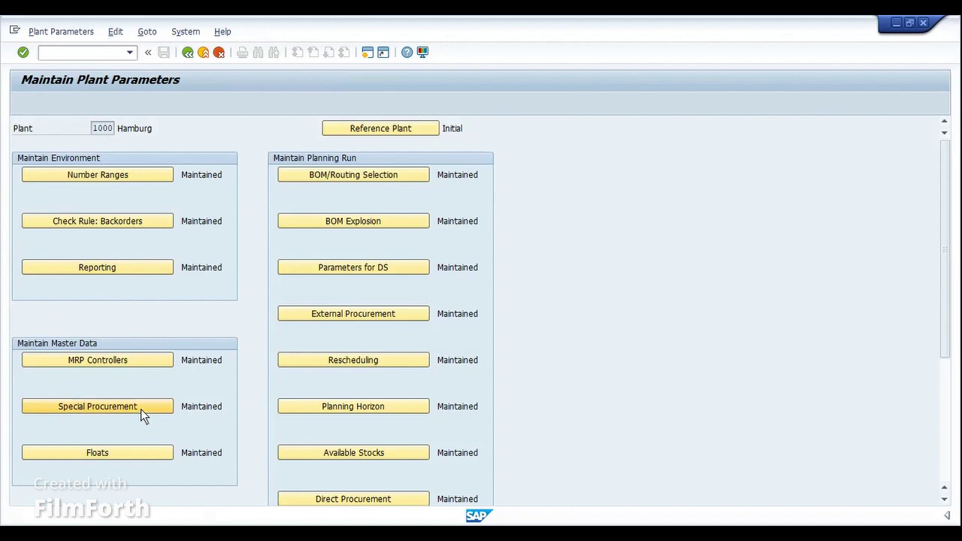
Step: Open the details of special procurement type 71, Consume from Alternate plant, in the special procurement settings
left_click(140, 409)
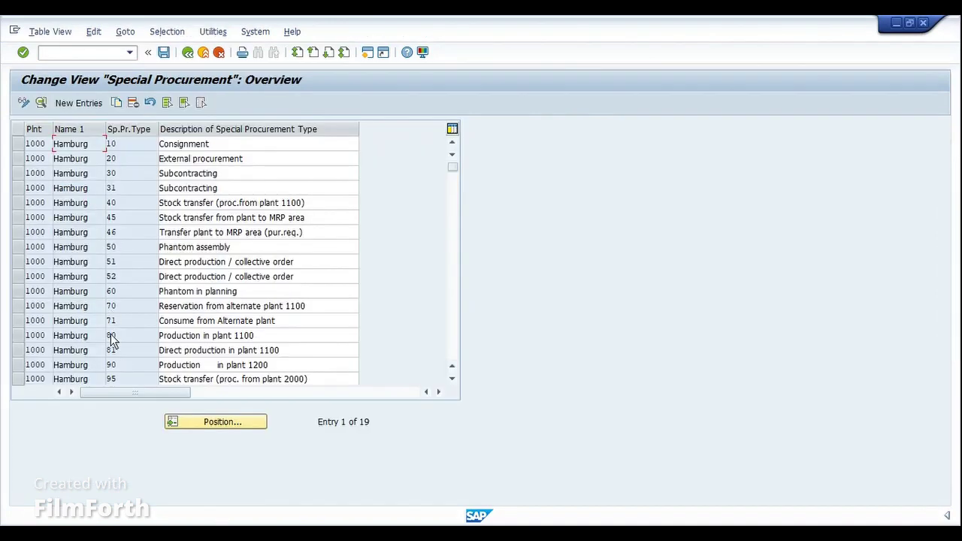
left_click(20, 321)
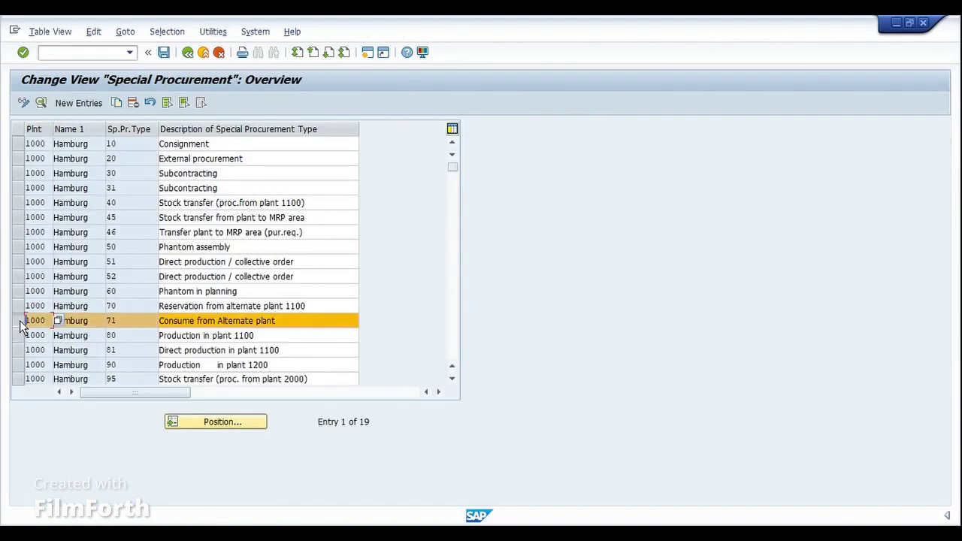
left_click(41, 103)
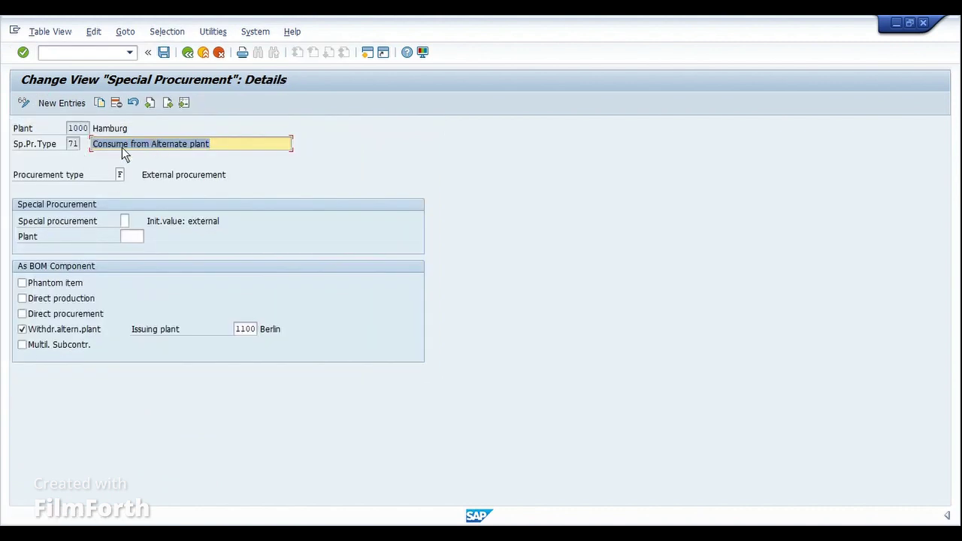
Step: Review the type's description, procurement type, alternative plant withdrawal option and issuing plant, and return to the plant parameters overview
left_click(239, 148)
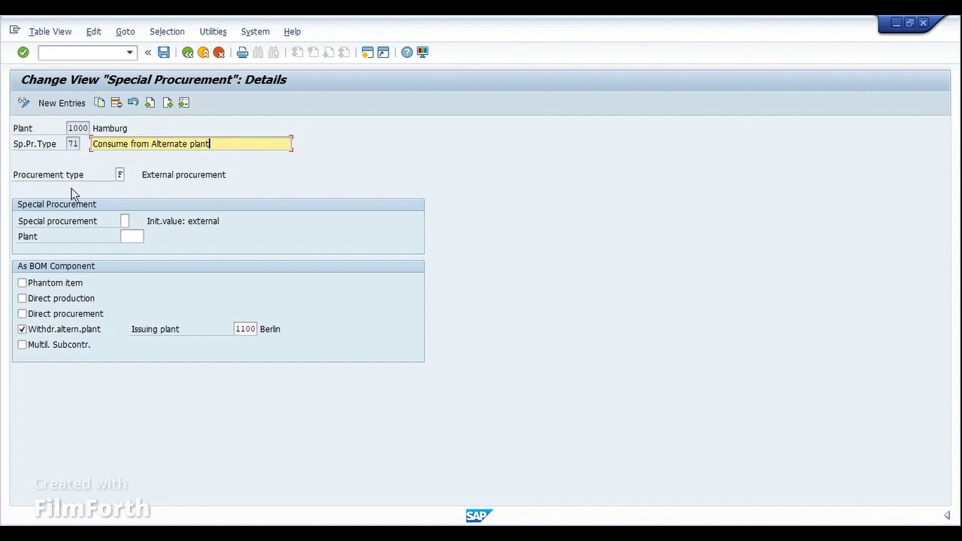
left_click(119, 174)
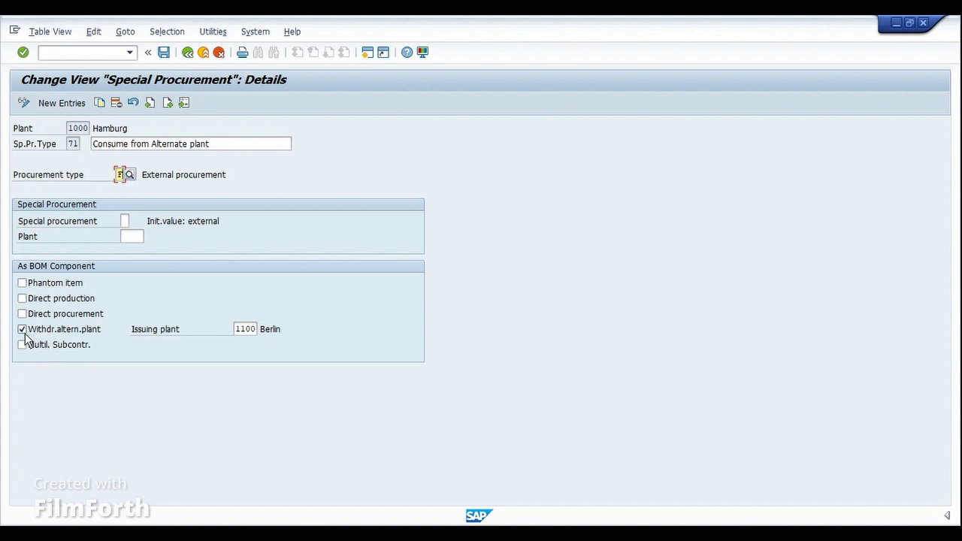
left_click(77, 334)
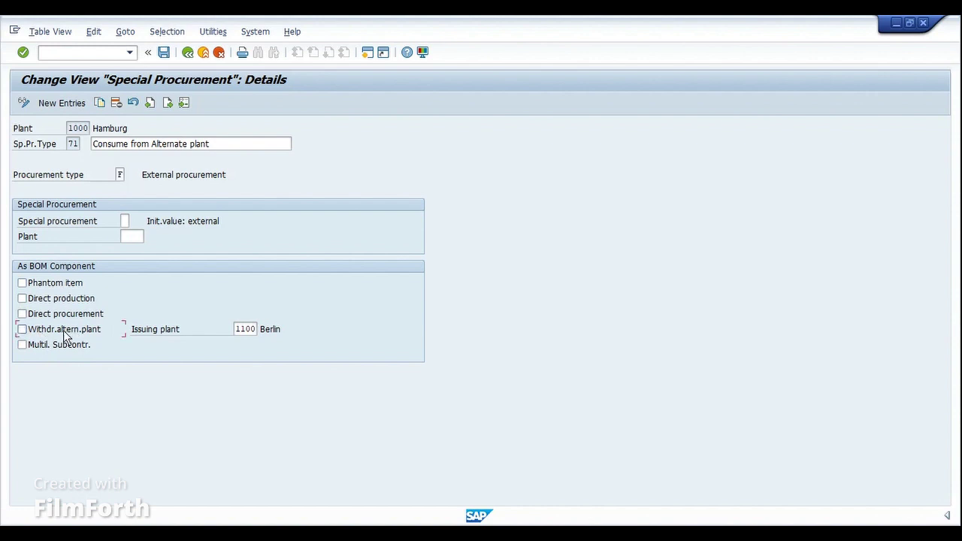
left_click(66, 334)
left_click(255, 329)
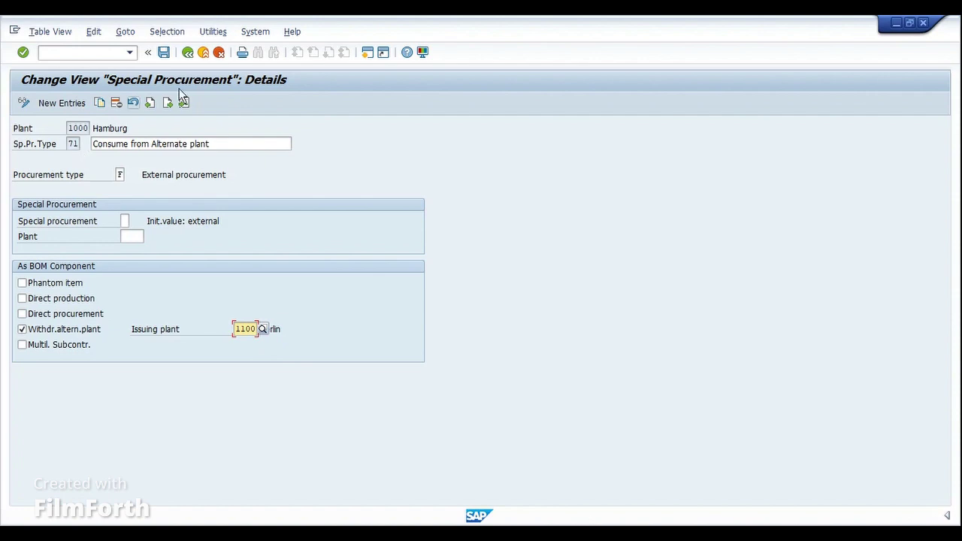
left_click(219, 56)
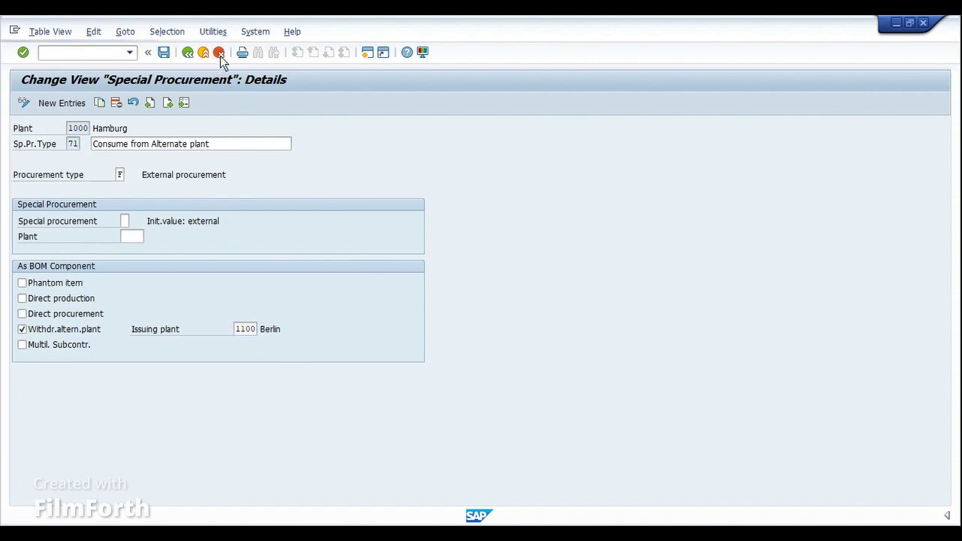
left_click(203, 52)
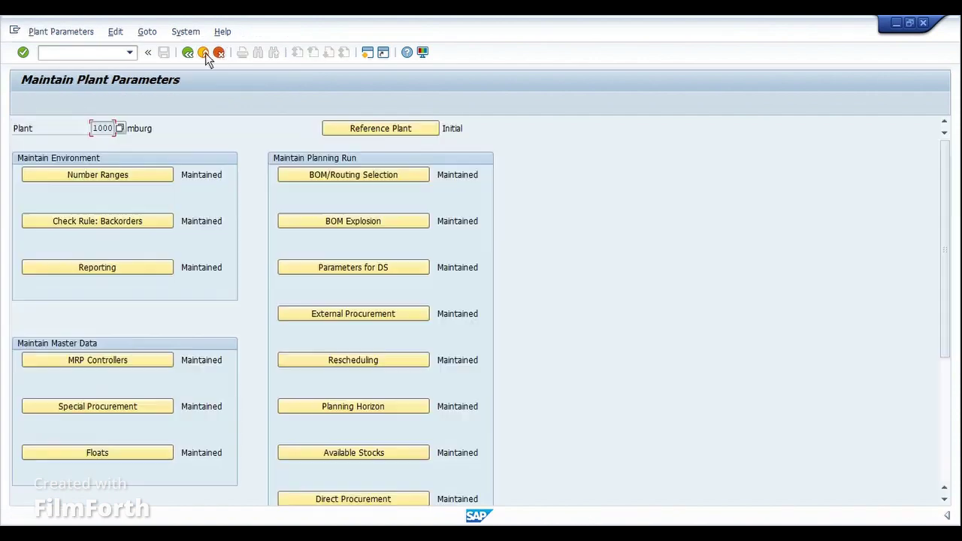
Step: Switch back to RM1's material master to check special procurement, and return through the BOM overview to the BOM initial screen
mouse_move(350, 518)
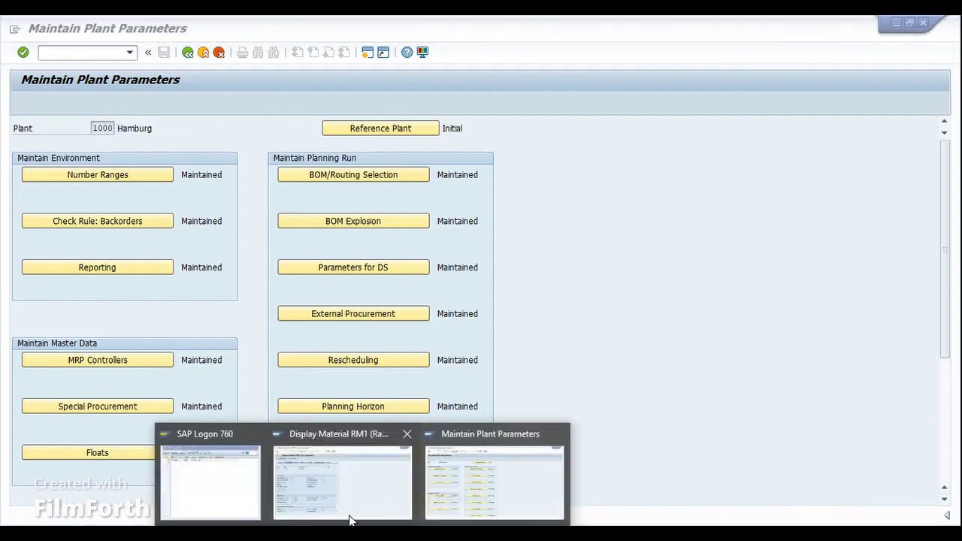
left_click(344, 492)
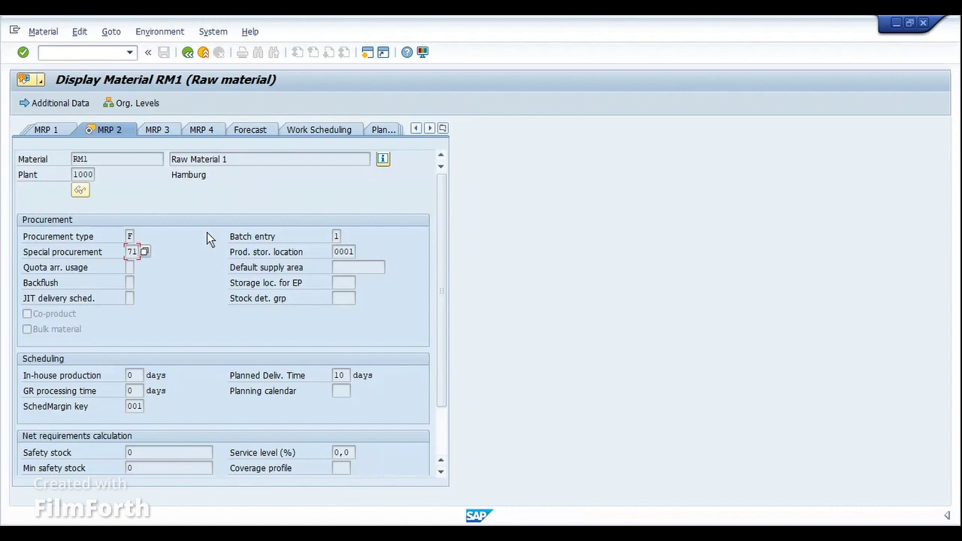
key("alt+Tab")
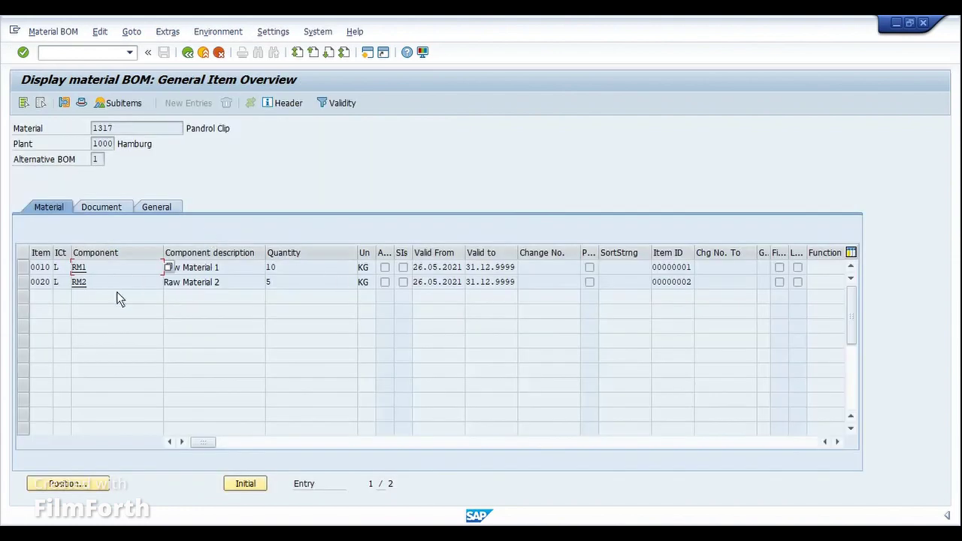
left_click(188, 54)
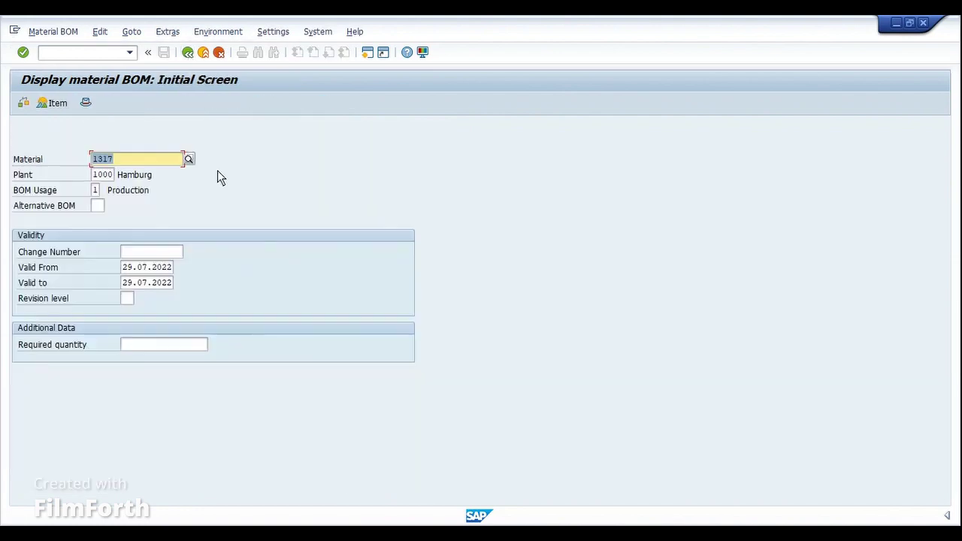
Step: Open the stock/requirements list (MD04) for material 1317 in plant 1000 and review its stock and safety stock lines
type("/nmd04")
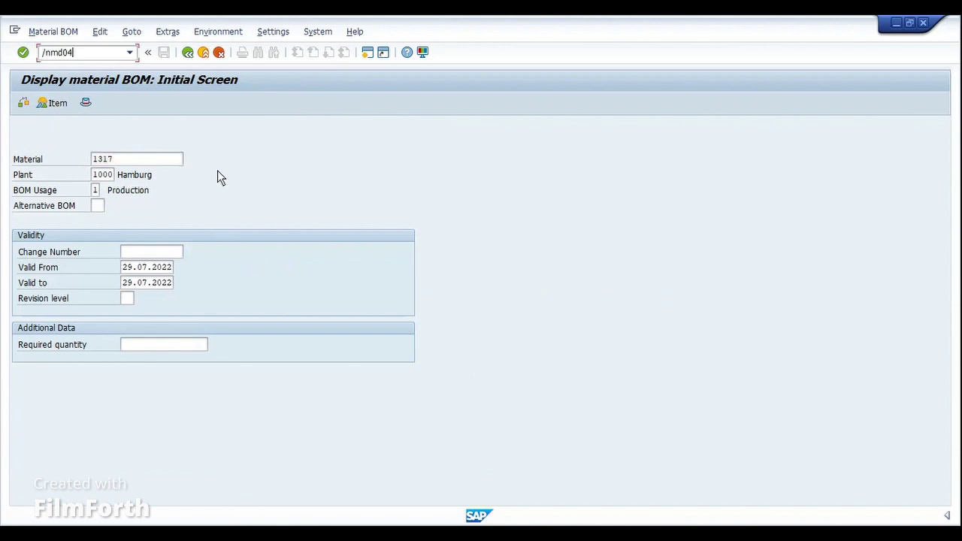
key("Return")
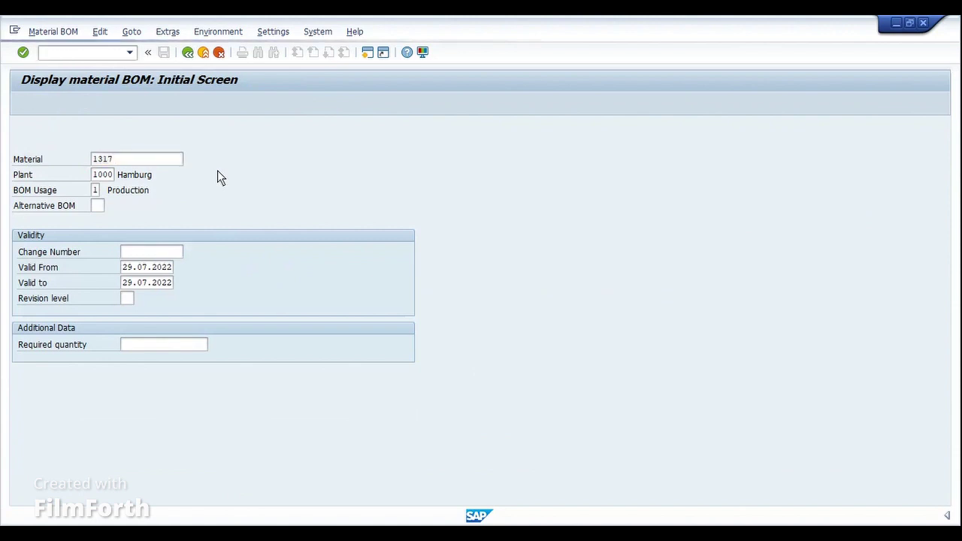
key("Return")
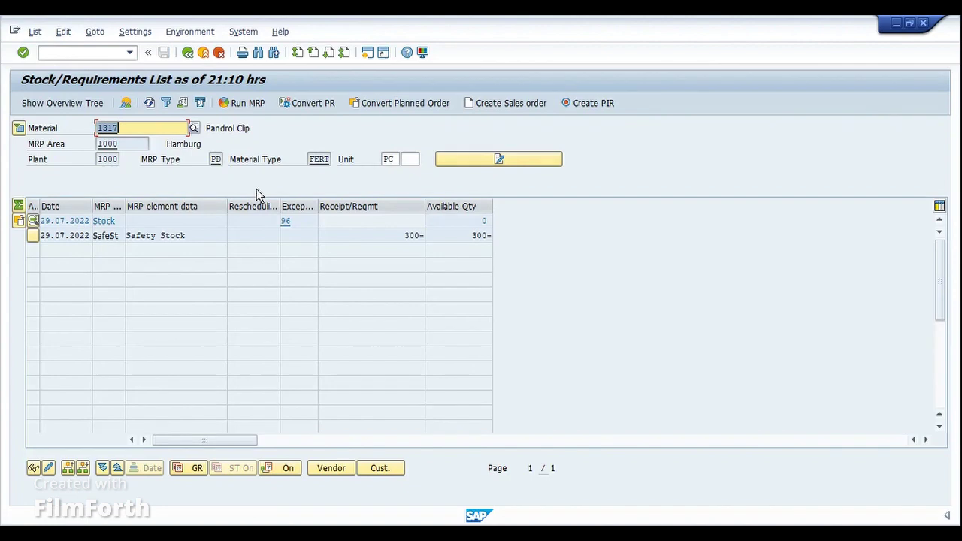
left_click(200, 236)
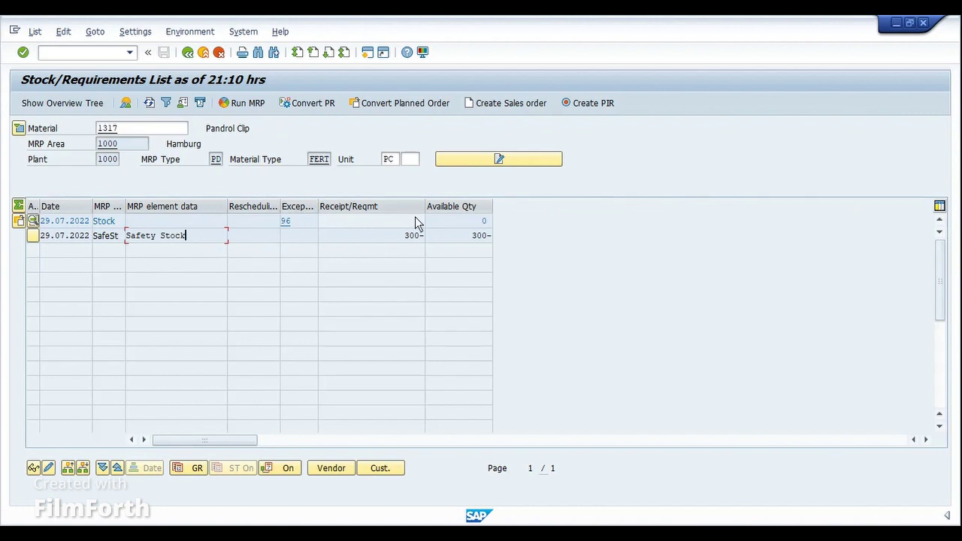
left_click(468, 218)
left_click(214, 238)
Step: Switch to the plant parameters session and open the stock/requirements list (MD04) there for RM1 in plant 1000
mouse_move(365, 530)
left_click(482, 481)
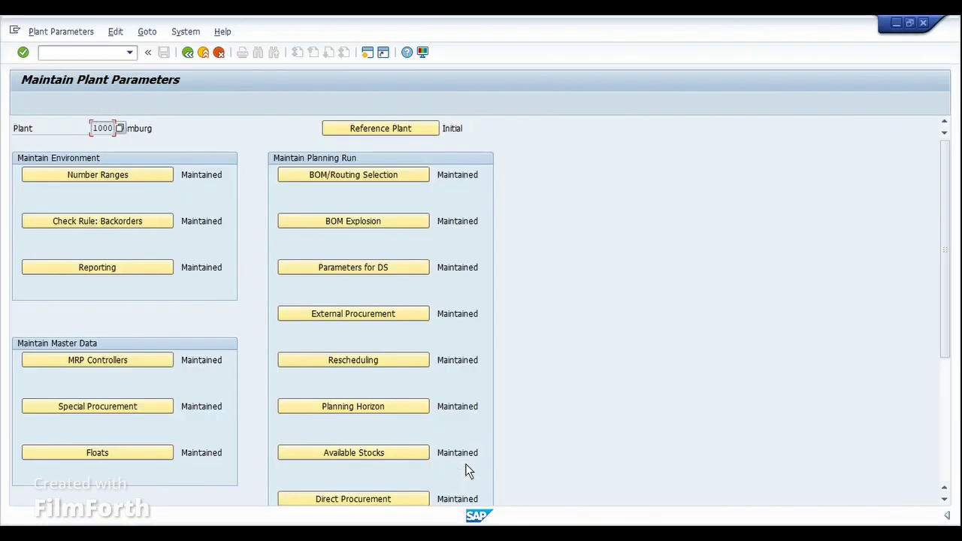
key("ctrl+slash")
type("/nmd04")
key("Return")
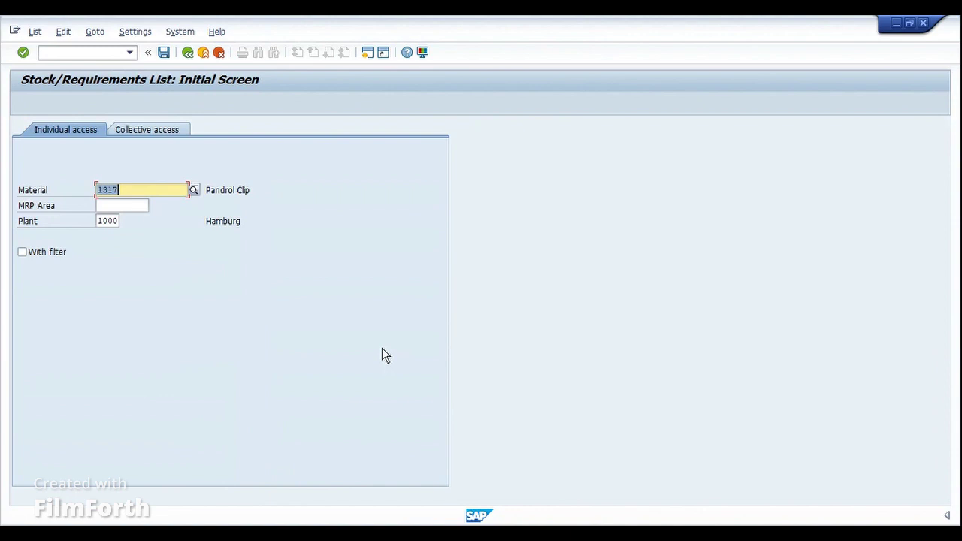
type("RM1")
key("Return")
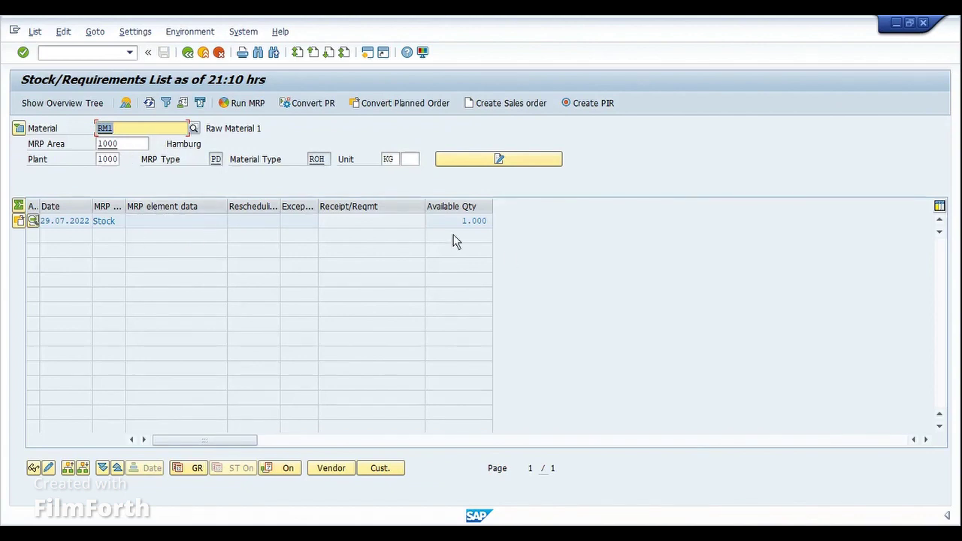
Step: Clear RM1's MRP area, display its stock/requirements list for plant 1100 and refresh it
double_click(139, 144)
key("BackSpace")
key("Tab")
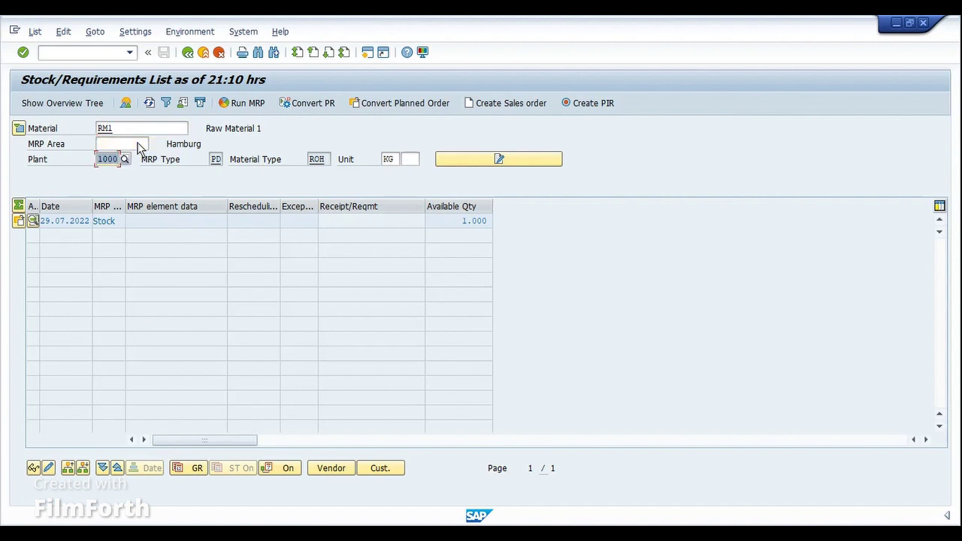
type("1100")
key("Return")
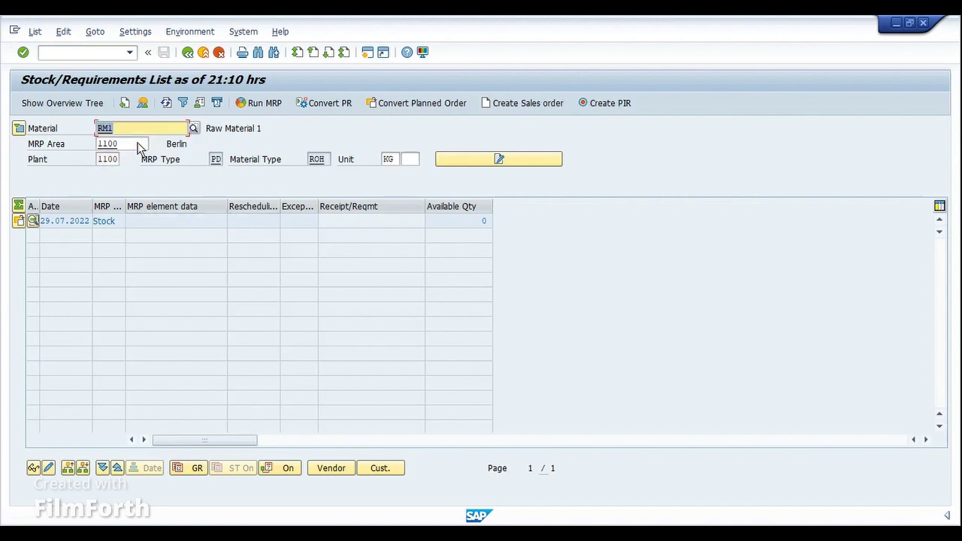
left_click(166, 102)
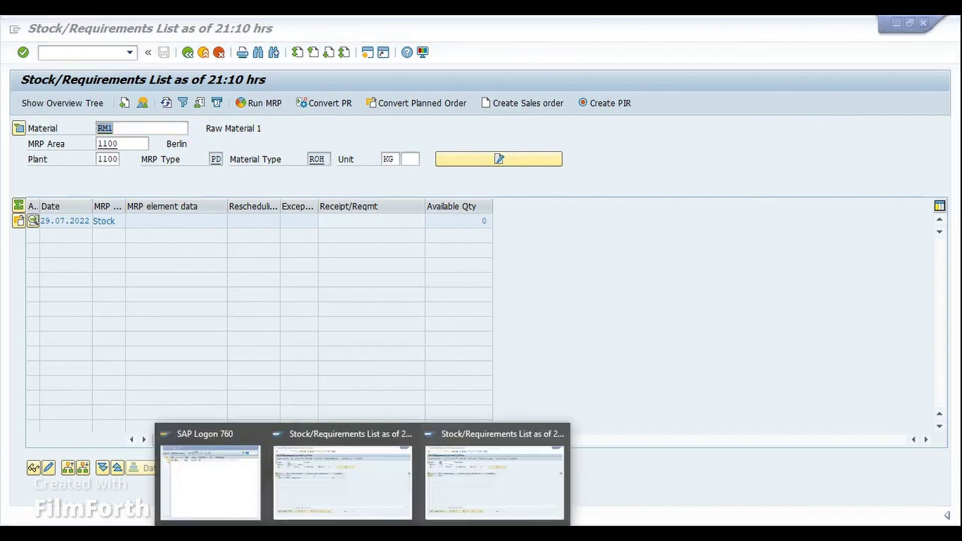
Step: Run single-item, multi-level MRP for material 1317 in plant 1000 and refresh its stock/requirements list to check the planned order
left_click(305, 494)
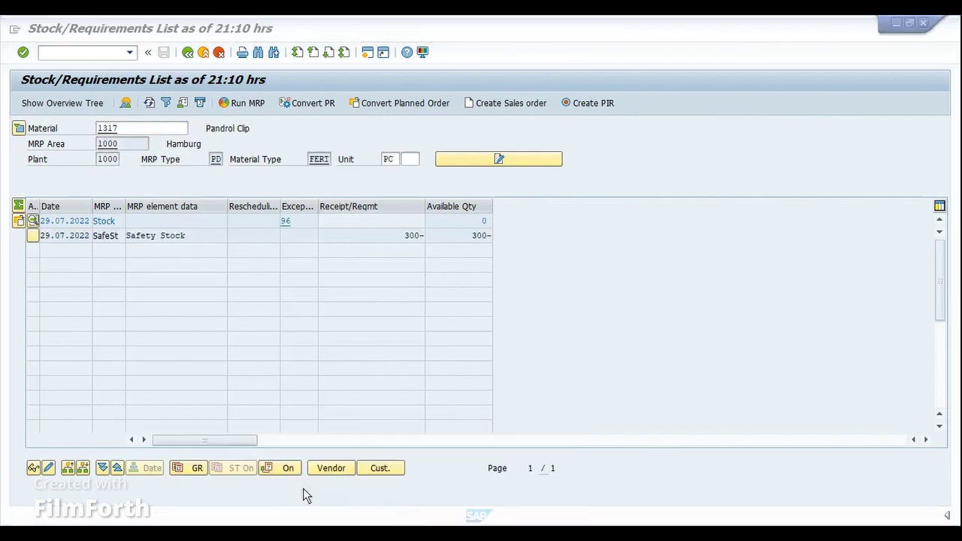
left_click(247, 105)
key("Return")
key("Return")
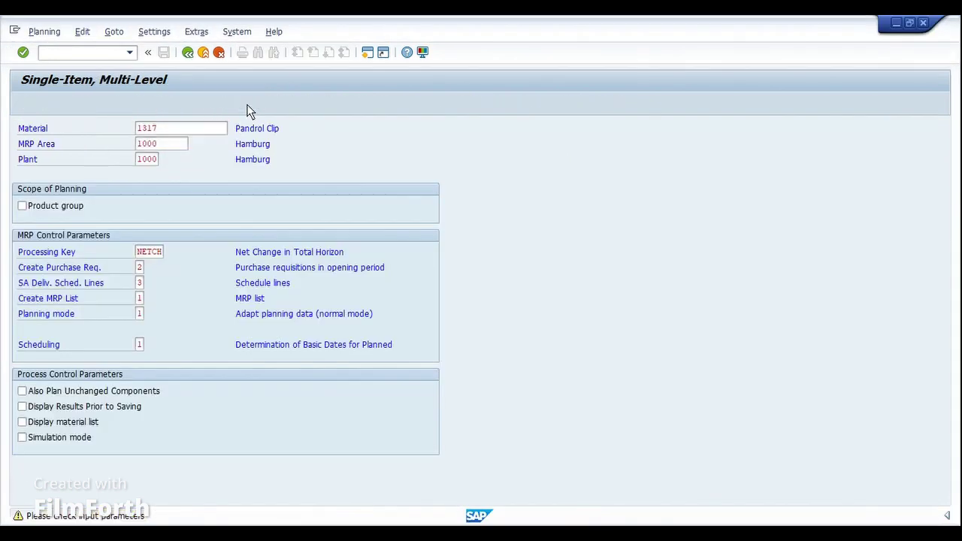
left_click(204, 53)
left_click(149, 103)
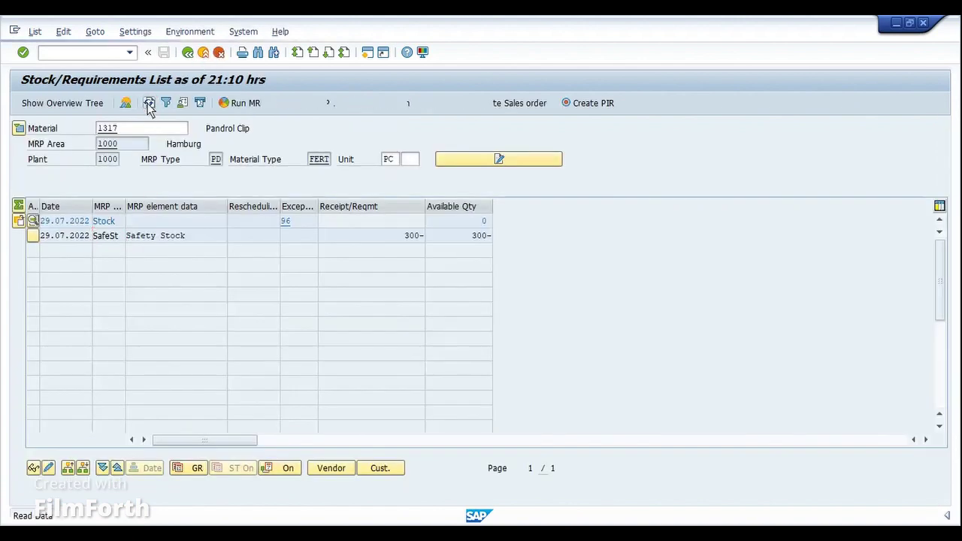
left_click(210, 259)
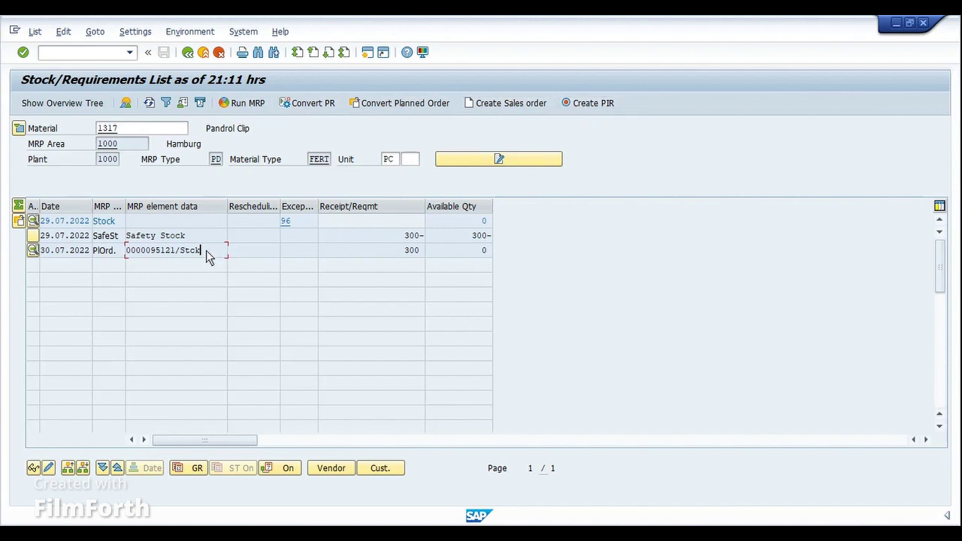
Step: Switch to RM1's stock/requirements list for plant 1100 and refresh it
mouse_move(361, 532)
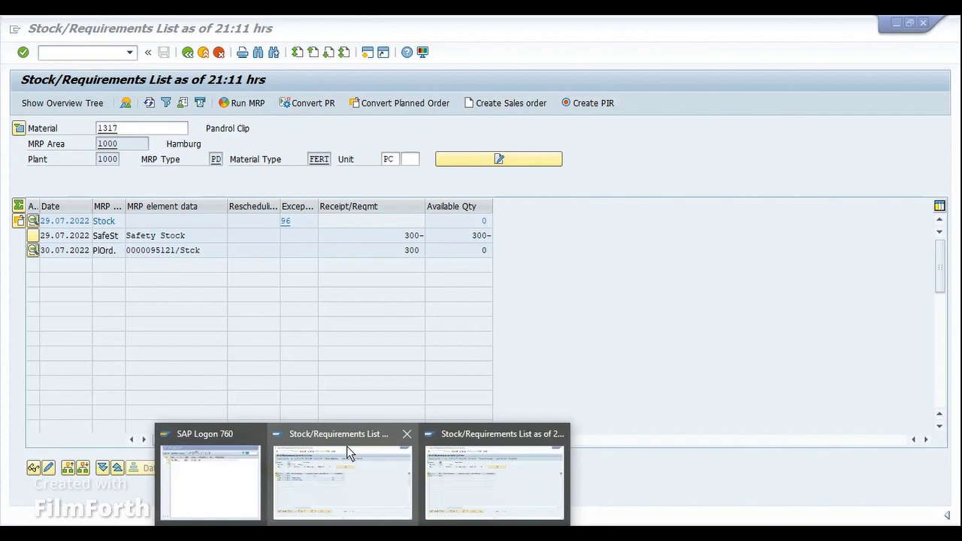
left_click(513, 470)
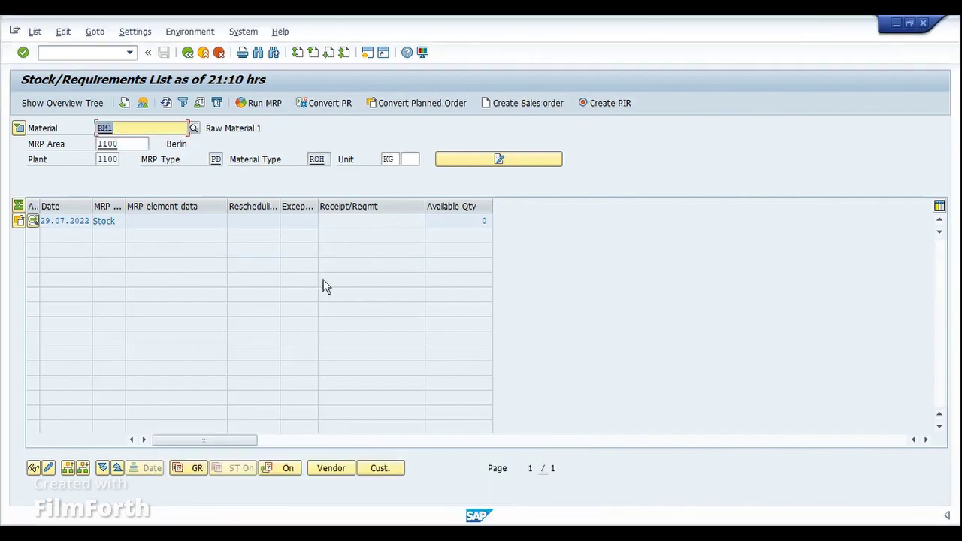
left_click(125, 144)
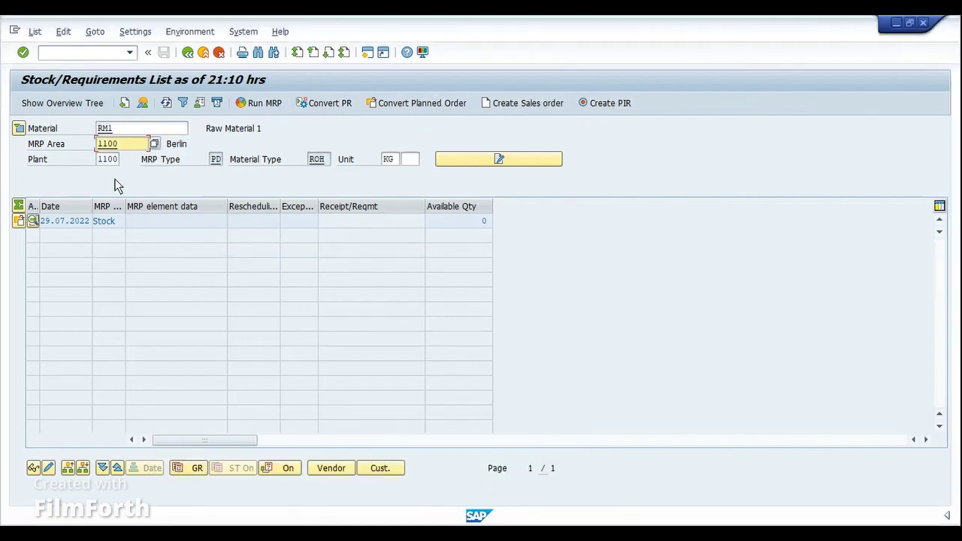
left_click(167, 104)
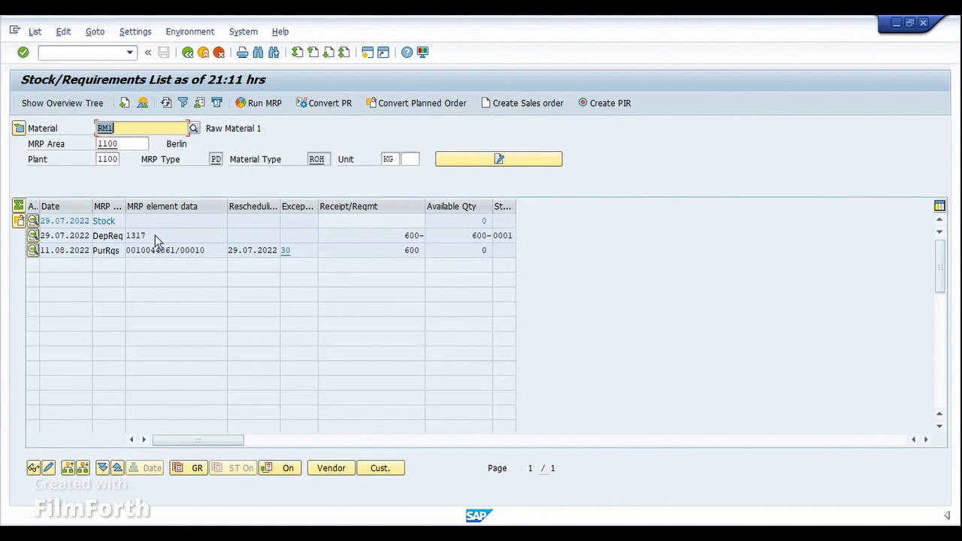
Step: Open the details of RM1's dependent requirement from 1317, compare its planned order with the one in 1317's list, and close them
double_click(155, 234)
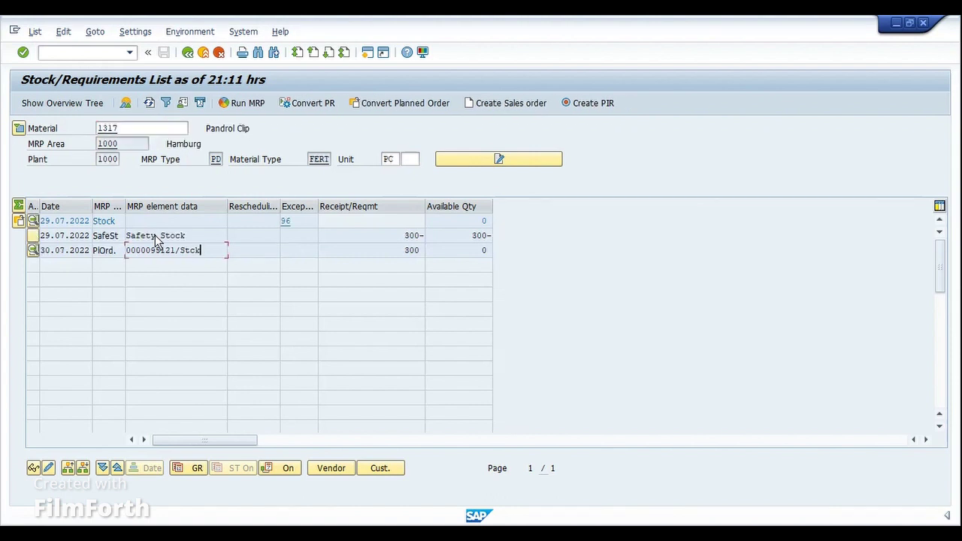
left_click(175, 251)
key("F3")
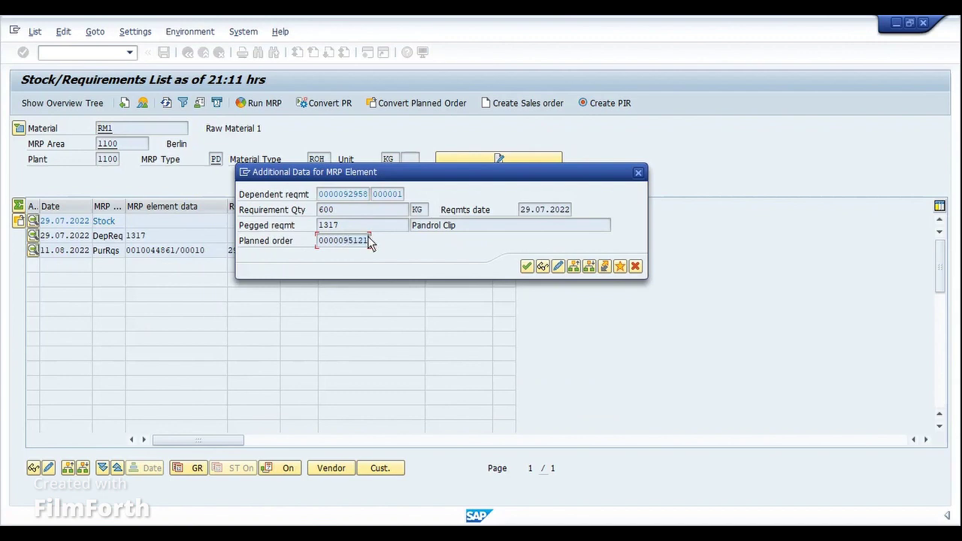
left_click(635, 266)
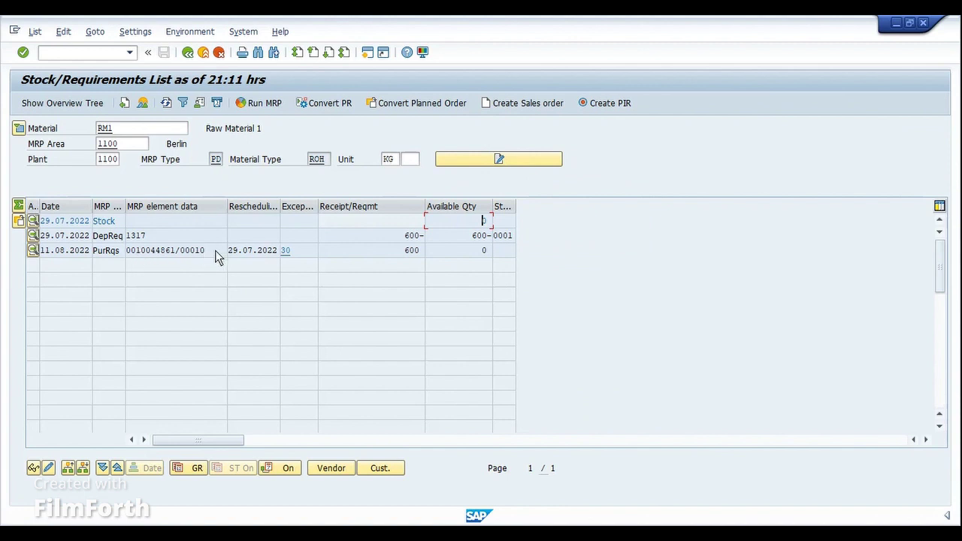
Step: Copy the purchase requisition number from RM1's plant 1100 list and open a new session
left_click_drag(215, 250, 117, 249)
left_click(141, 254)
left_click_drag(176, 253, 135, 254)
left_click(136, 254)
left_click(367, 53)
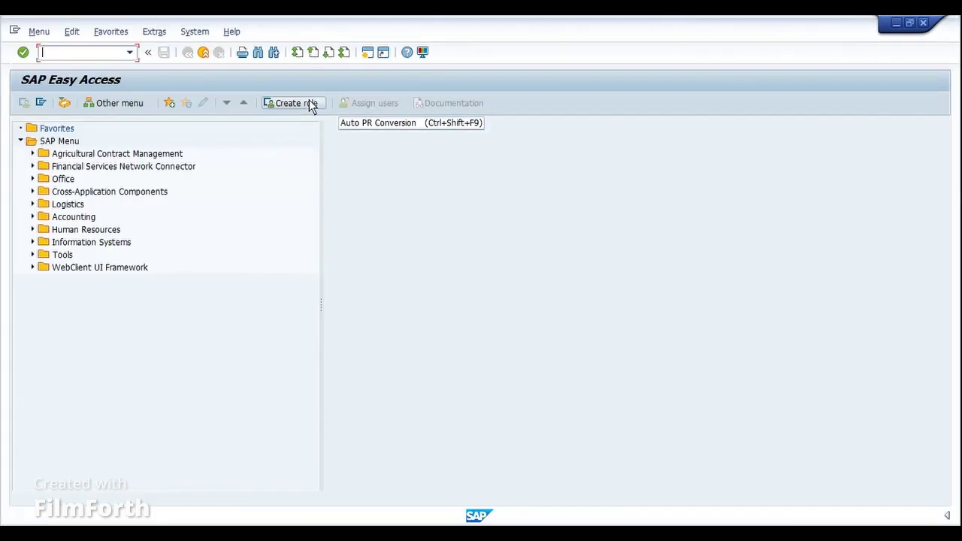
Step: Start purchase requisition release (ME54N) and load RM1's requisition by its copied number as the other document
type("me54n")
key("Return")
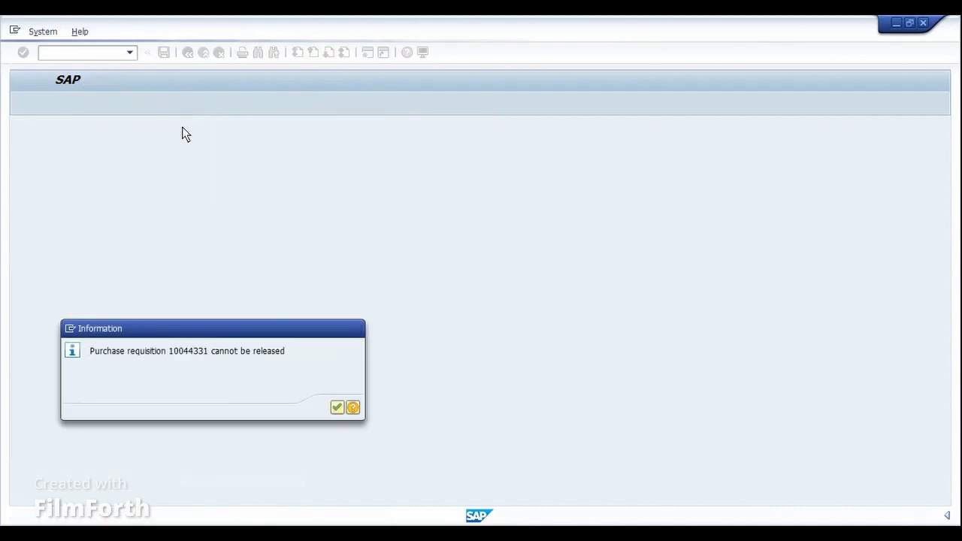
key("Return")
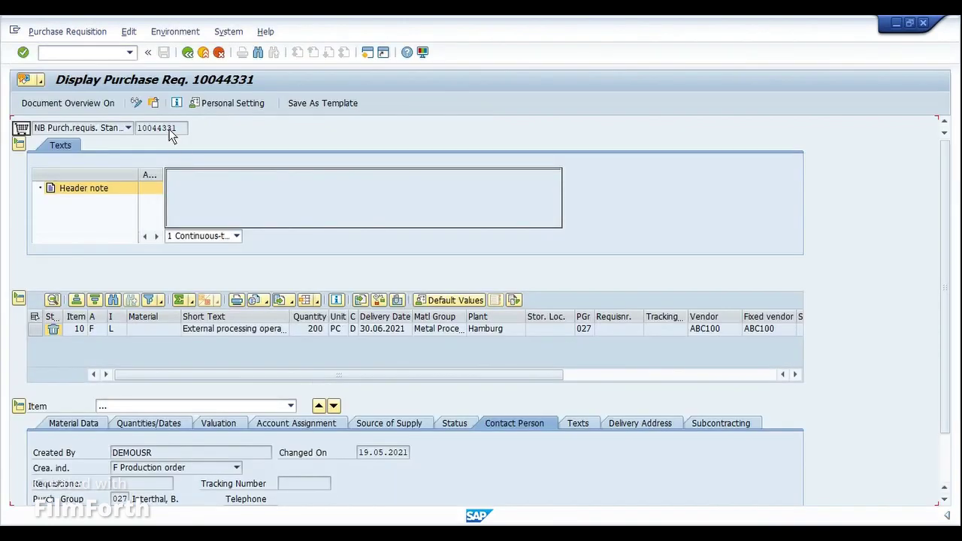
key("shift+F5")
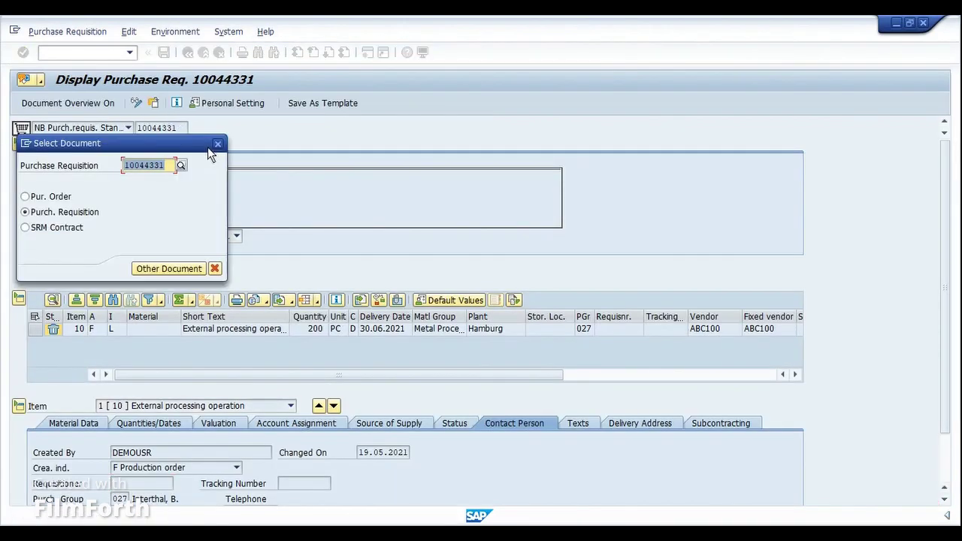
type("10044861")
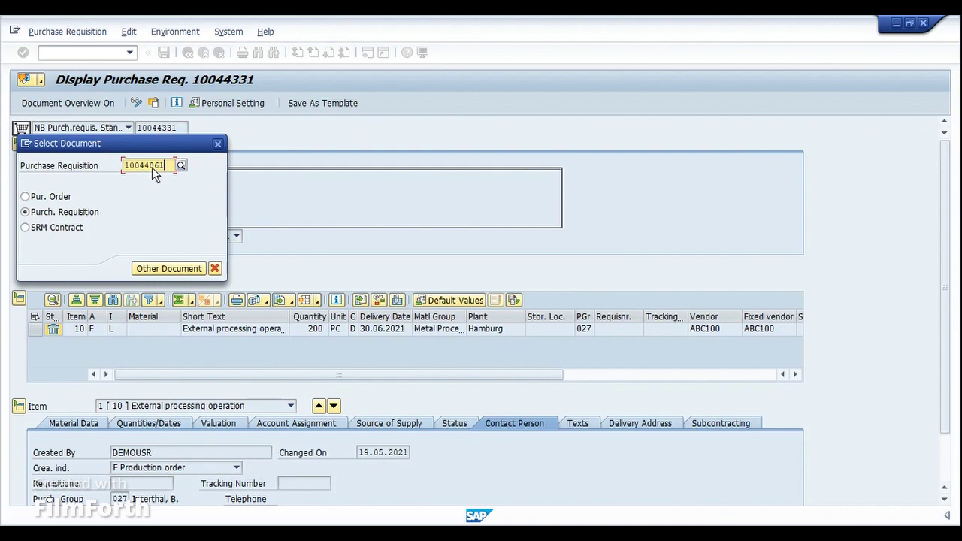
key("Return")
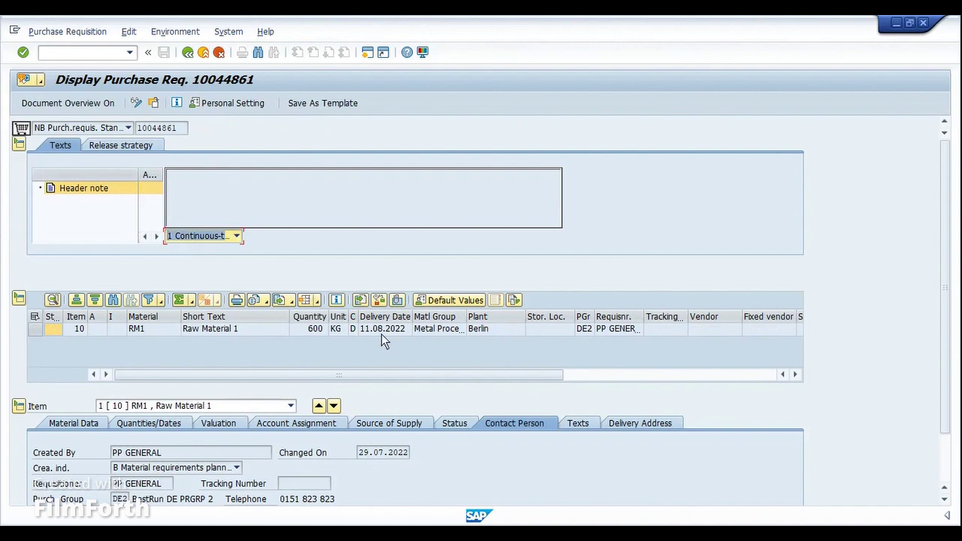
Step: Release RM1's purchase requisition with release codes 1 (purchaser), 2 (Purch Manager) and 3 (DGM-Pur), and save it
left_click(161, 145)
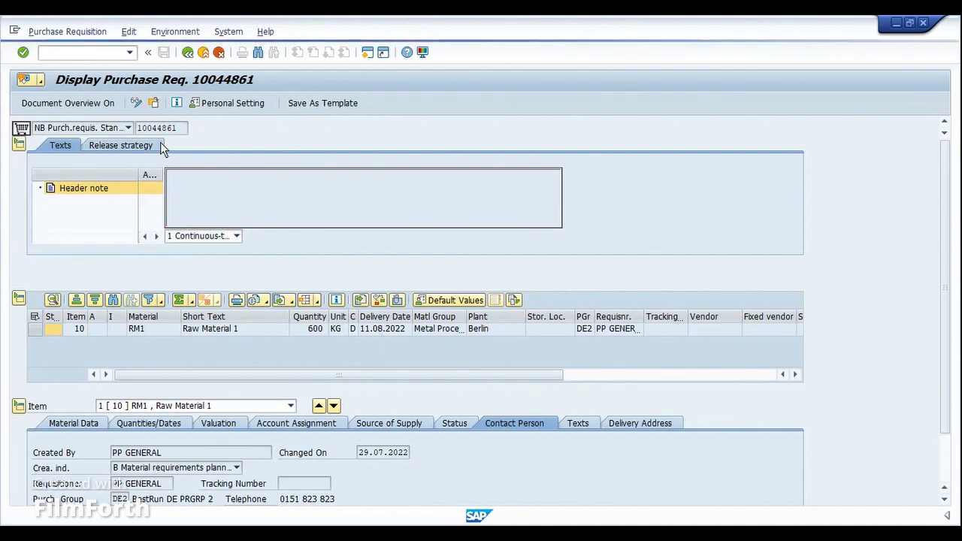
mouse_move(391, 189)
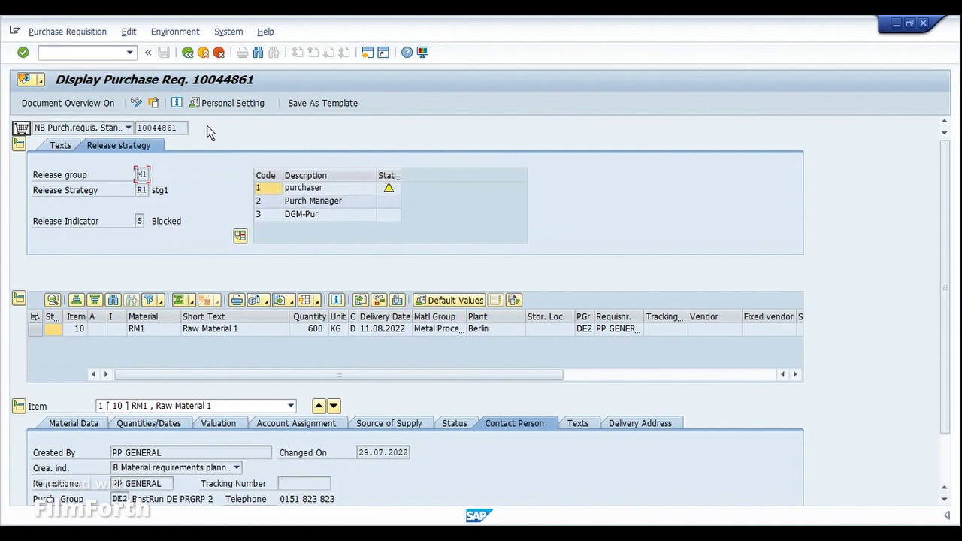
left_click(135, 103)
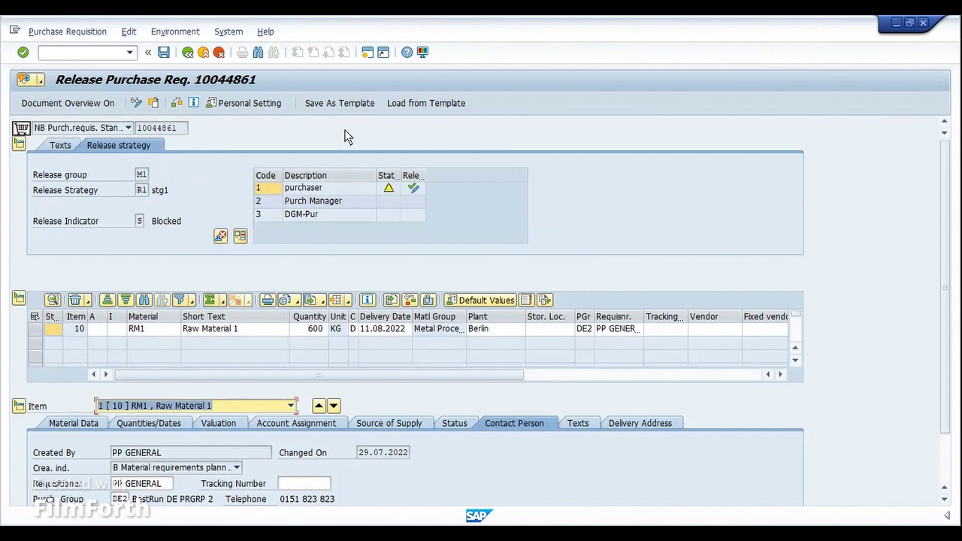
left_click(413, 188)
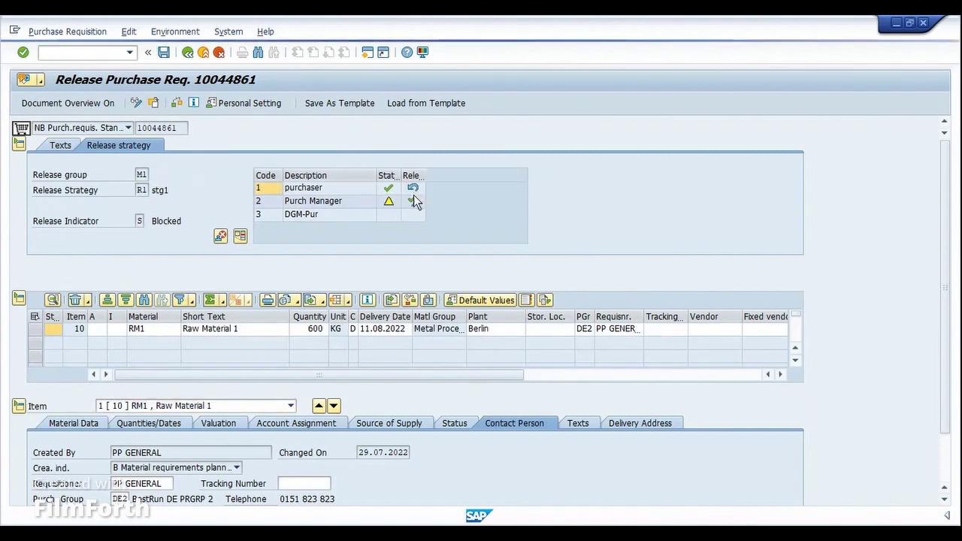
left_click(414, 201)
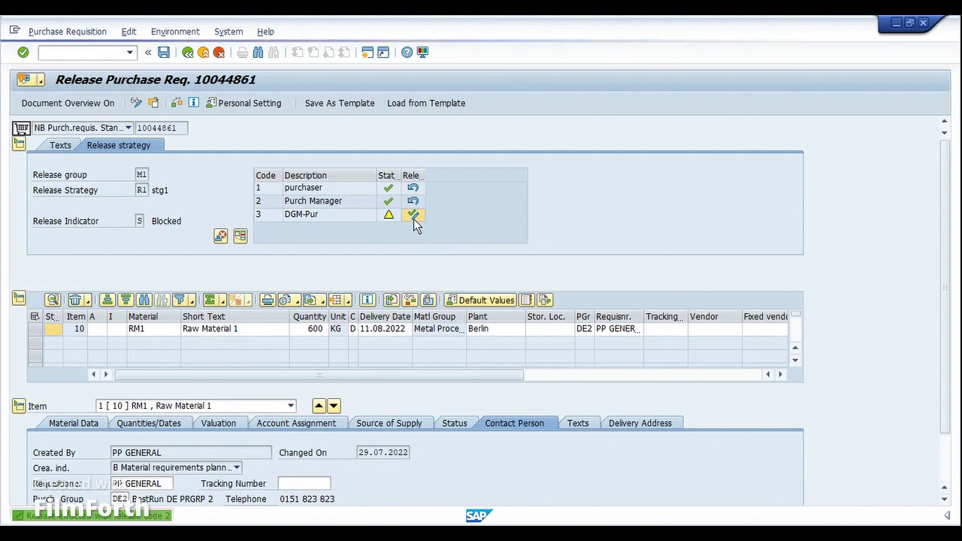
left_click(414, 218)
left_click(163, 53)
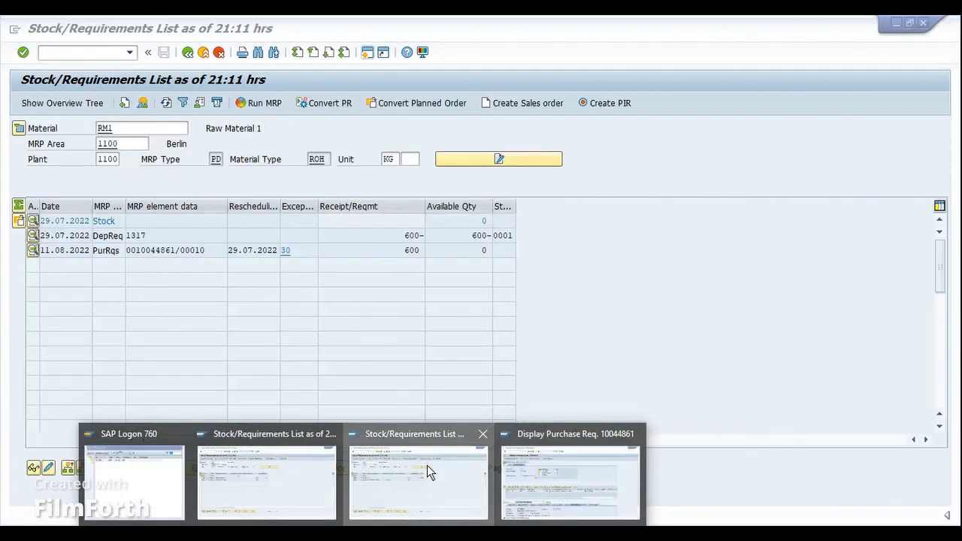
Step: Return to RM1's stock/requirements list for plant 1100, refresh it and open the details of its purchase requisition
left_click(427, 466)
left_click(166, 103)
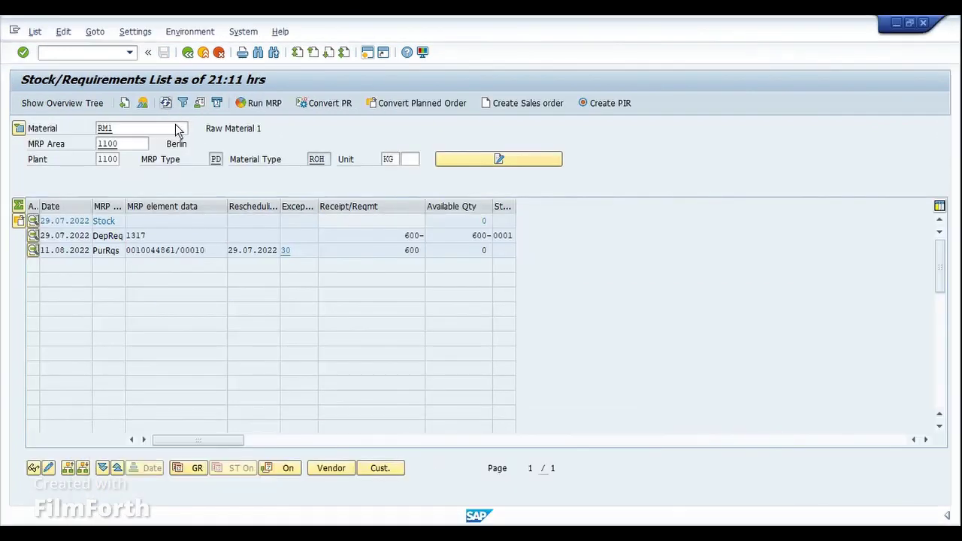
double_click(163, 250)
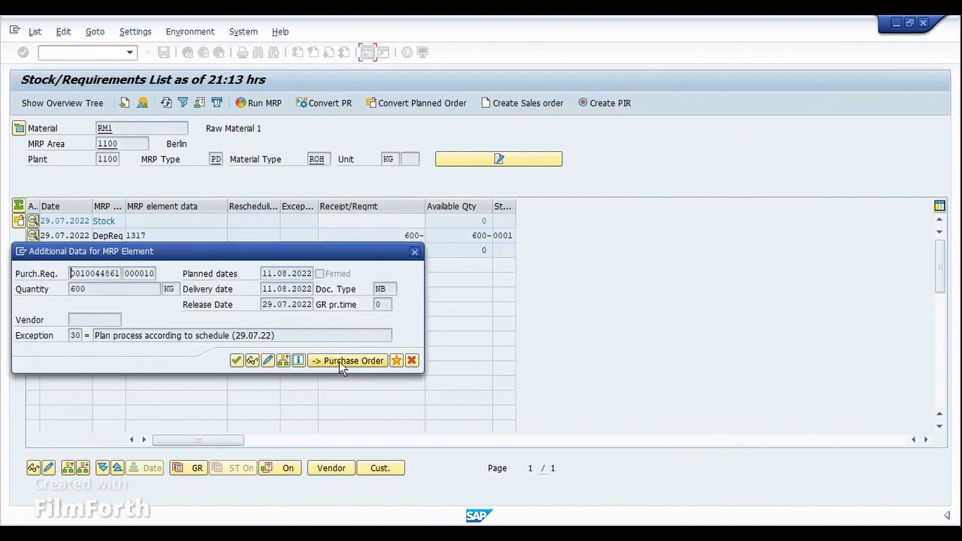
Step: Convert RM1's purchase requisition to a standard purchase order, adopting the open requisition from the document overview as item 10
left_click(340, 361)
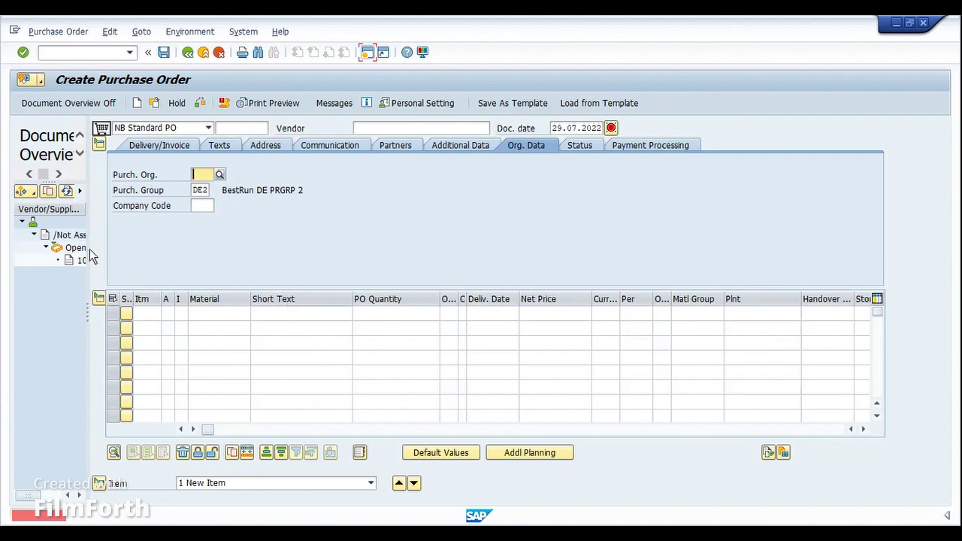
left_click(76, 260)
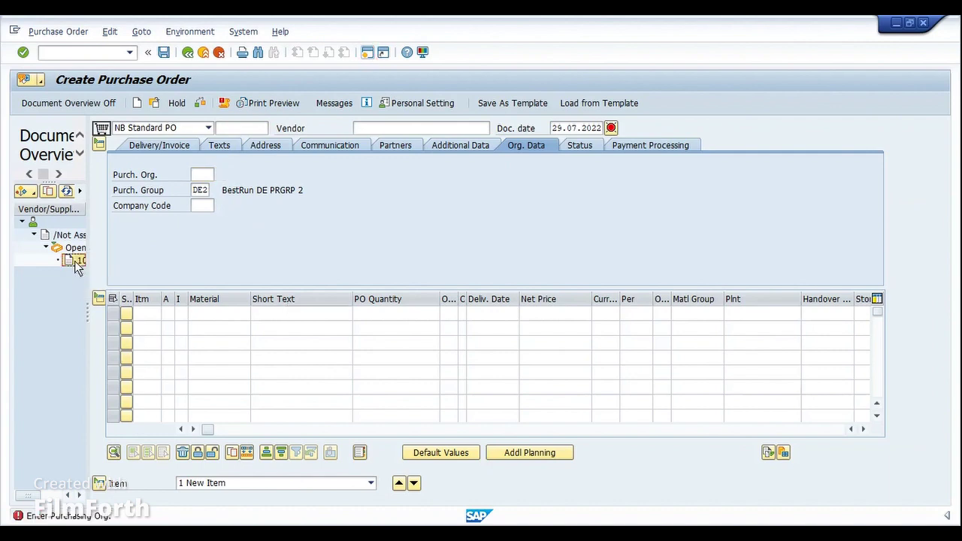
left_click_drag(87, 312, 188, 312)
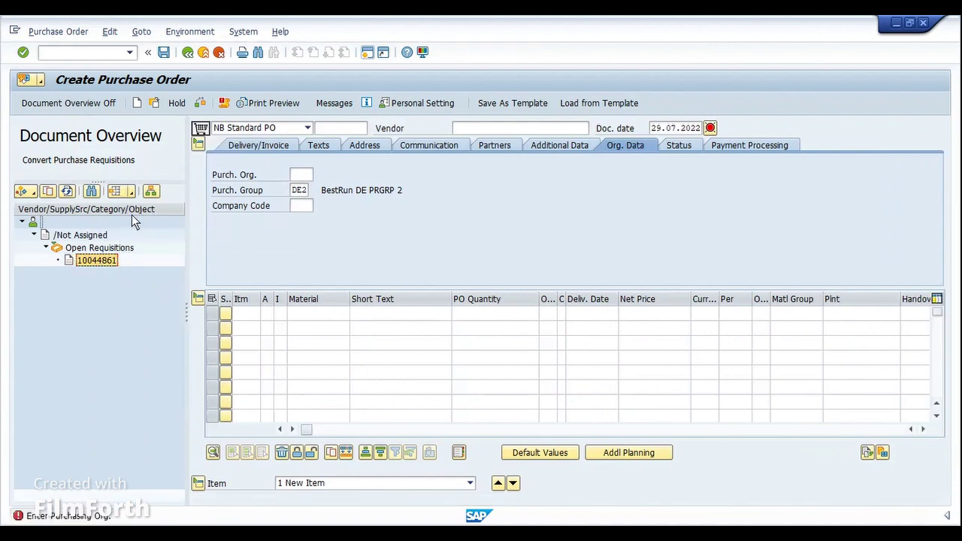
left_click(201, 130)
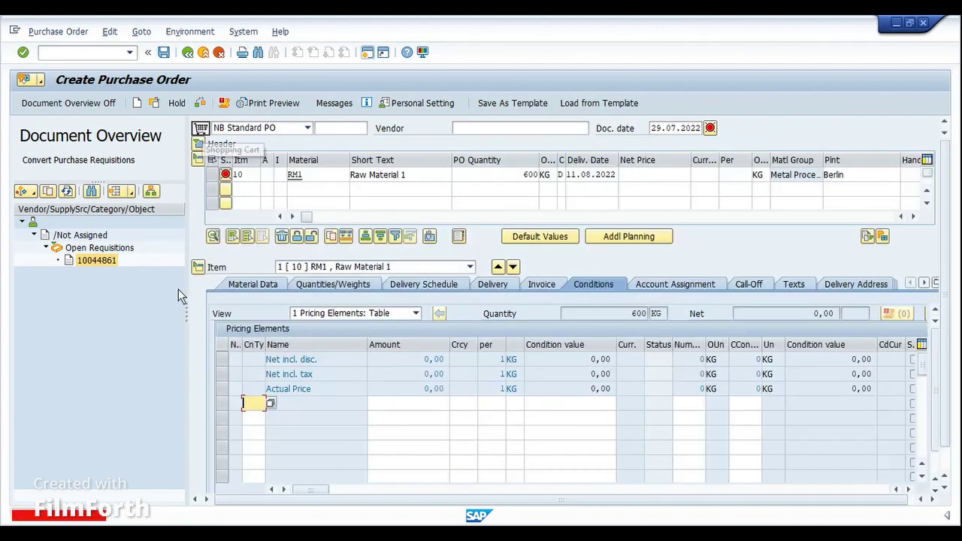
left_click_drag(182, 300, 120, 299)
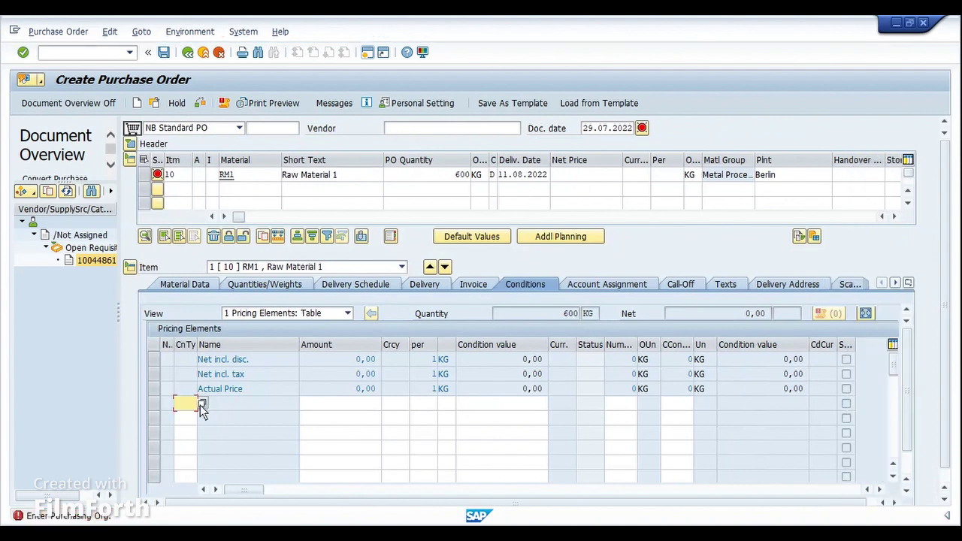
Step: Set the purchase order's purchasing organization to 1000 and its vendor to 1000 C.E.B. BERLIN
left_click(132, 144)
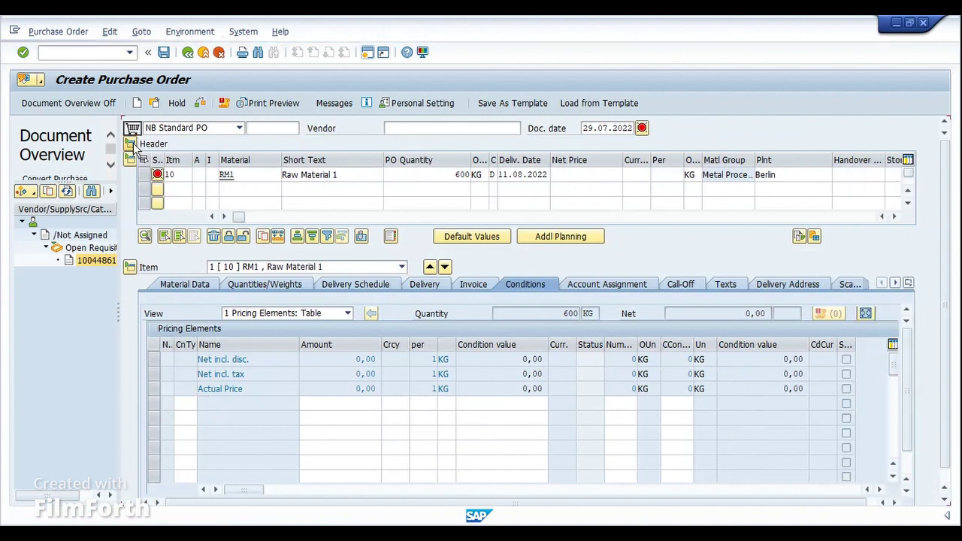
type("1000")
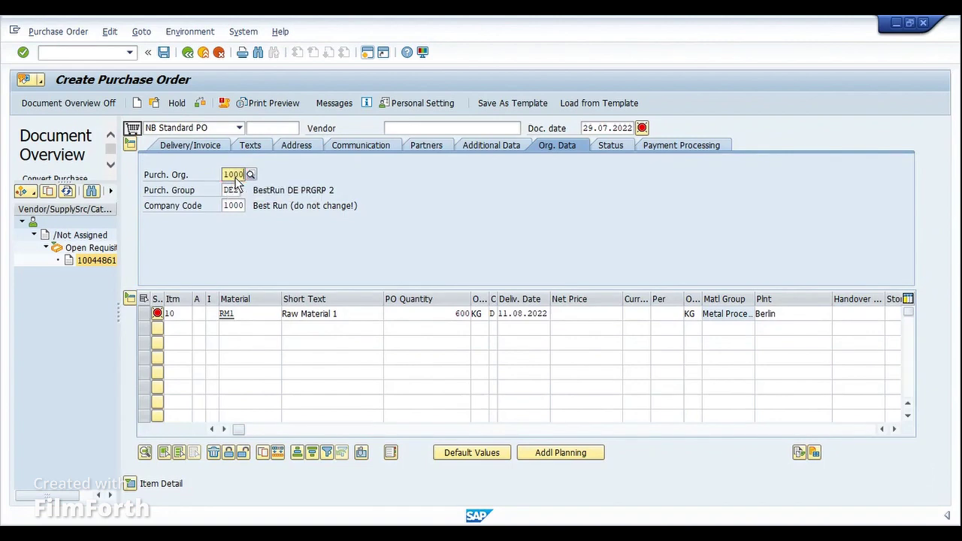
key("Return")
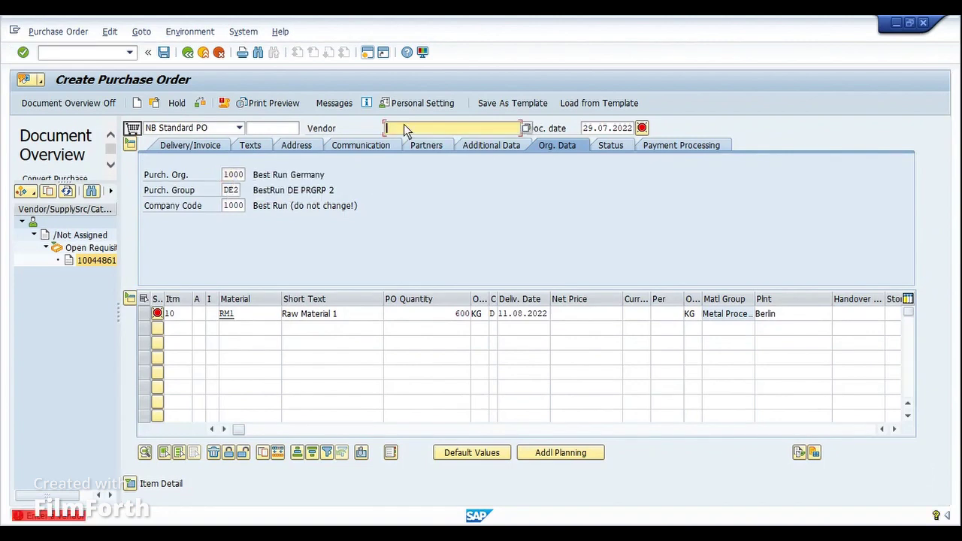
left_click(404, 124)
key("Down")
key("Return")
key("Return")
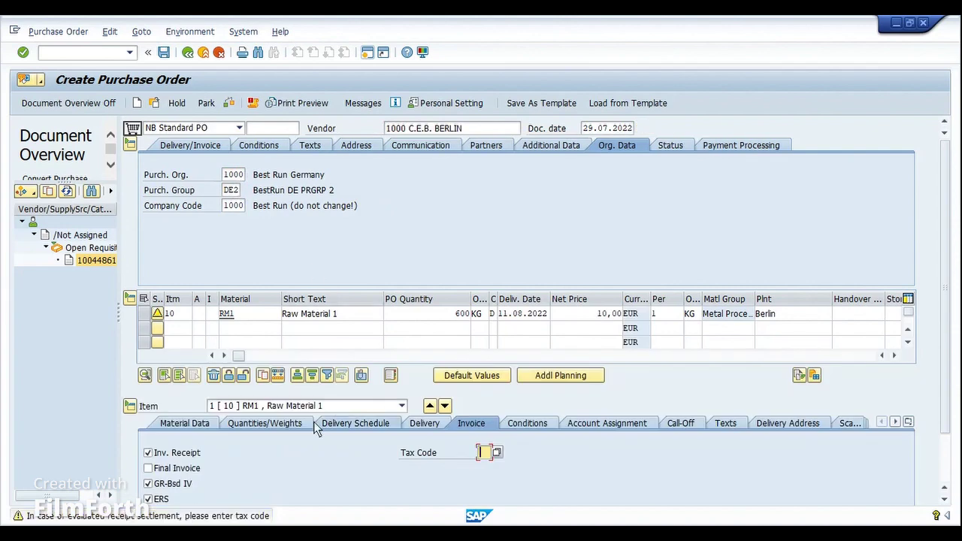
Step: Check and save the purchase order, and refresh RM1's stock/requirements list for plant 1100
left_click(229, 104)
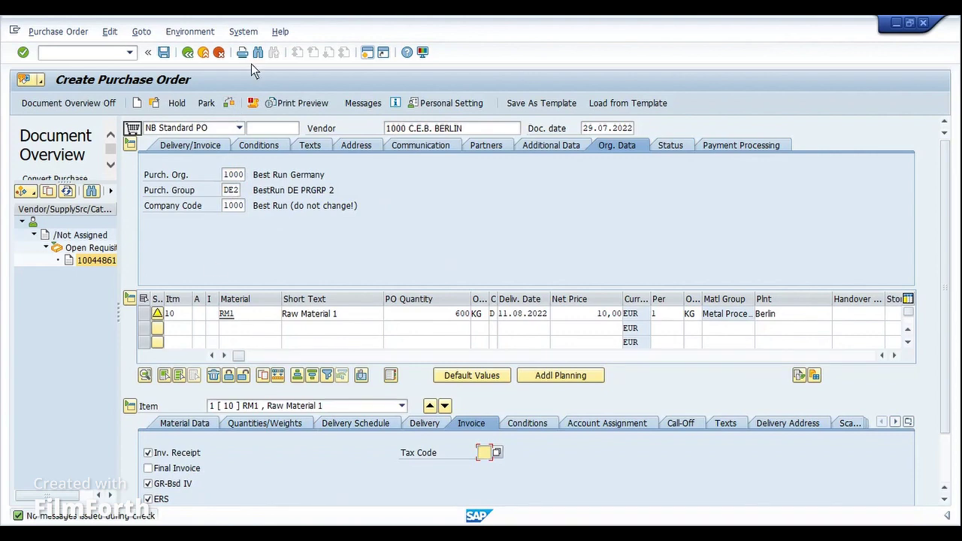
left_click(163, 54)
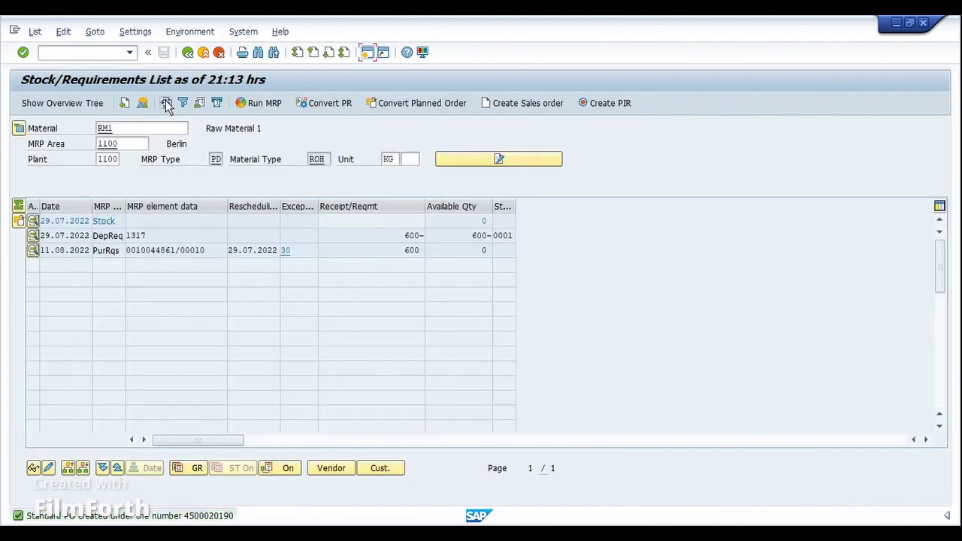
left_click(166, 103)
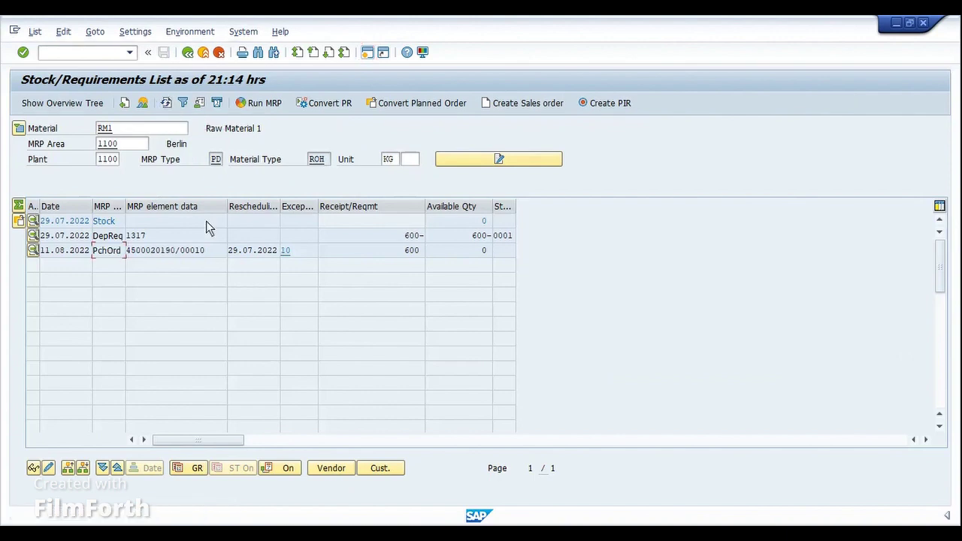
Step: Load RM1's purchase order into a goods receipt for plant 1100 by its number and hide the document overview
left_click(166, 250)
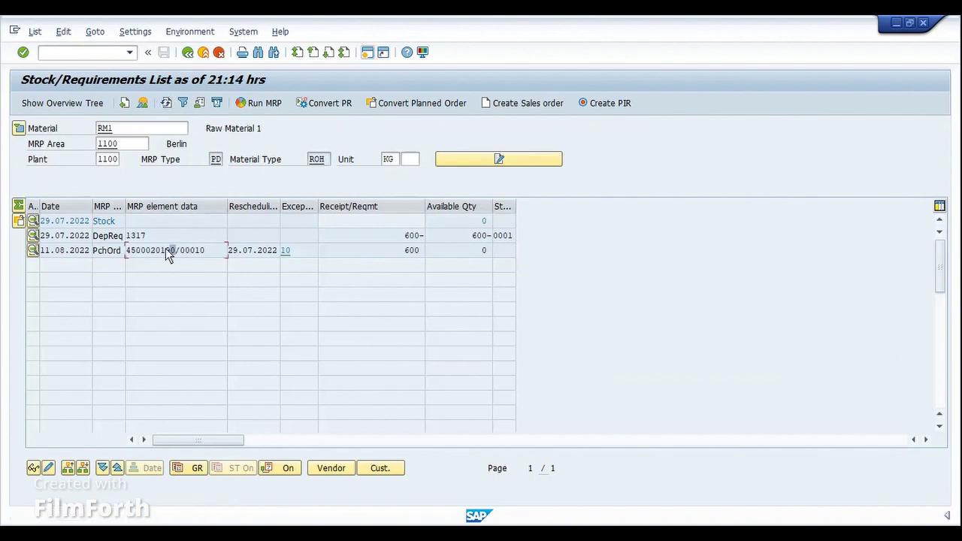
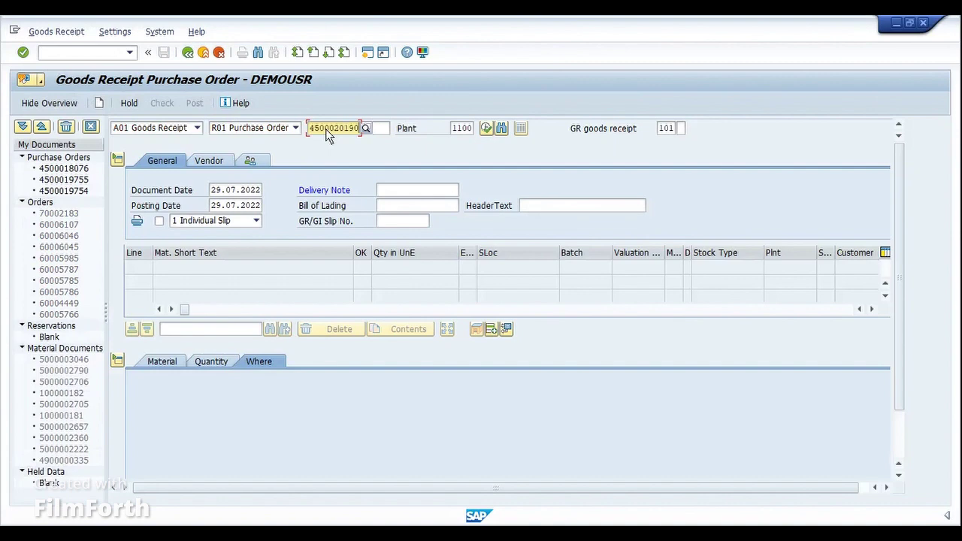
key("Return")
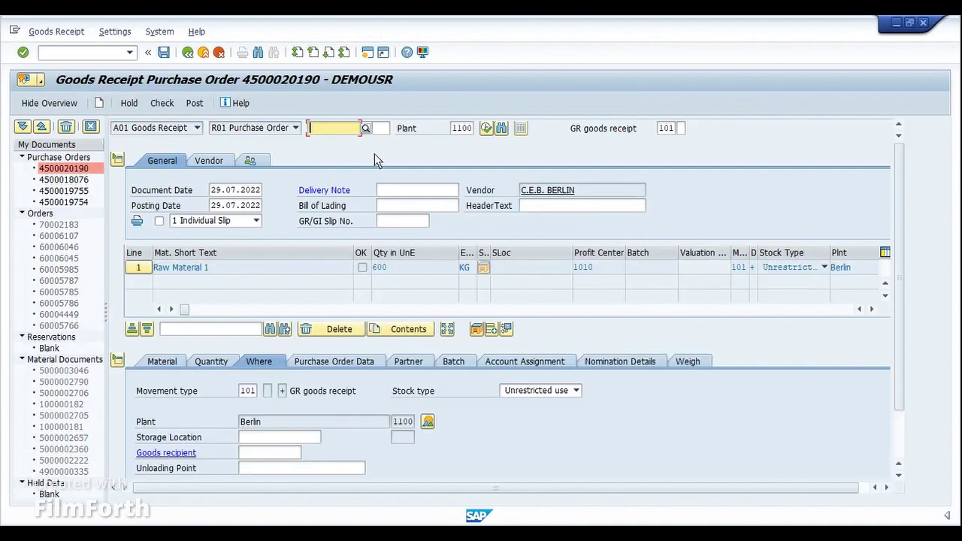
left_click(90, 126)
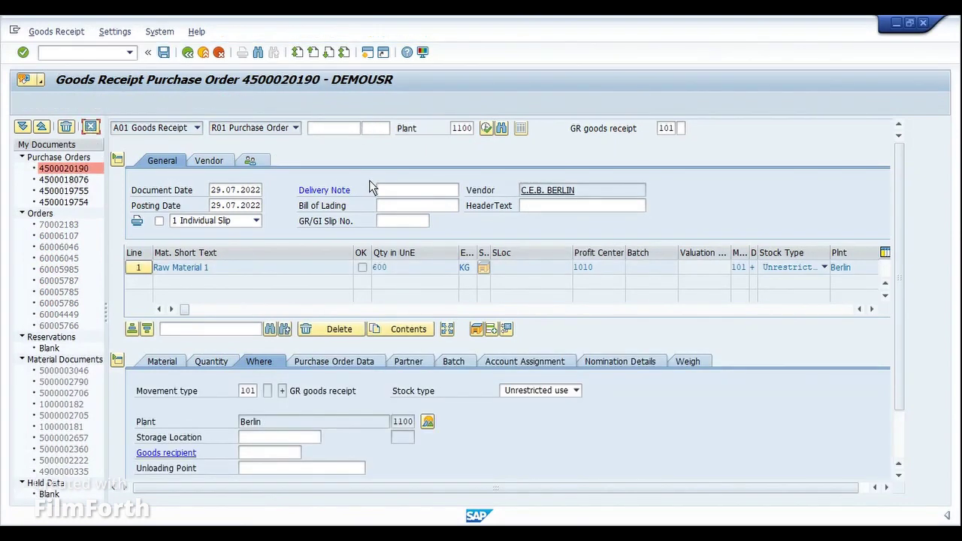
Step: Enter test as the goods receipt's delivery note, goods recipient and item text
left_click(340, 196)
type("test")
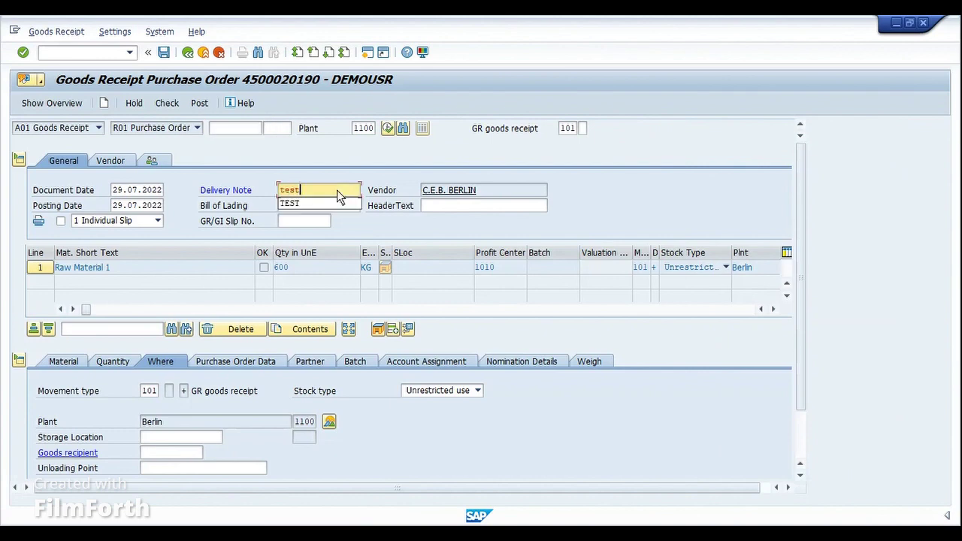
key("Return")
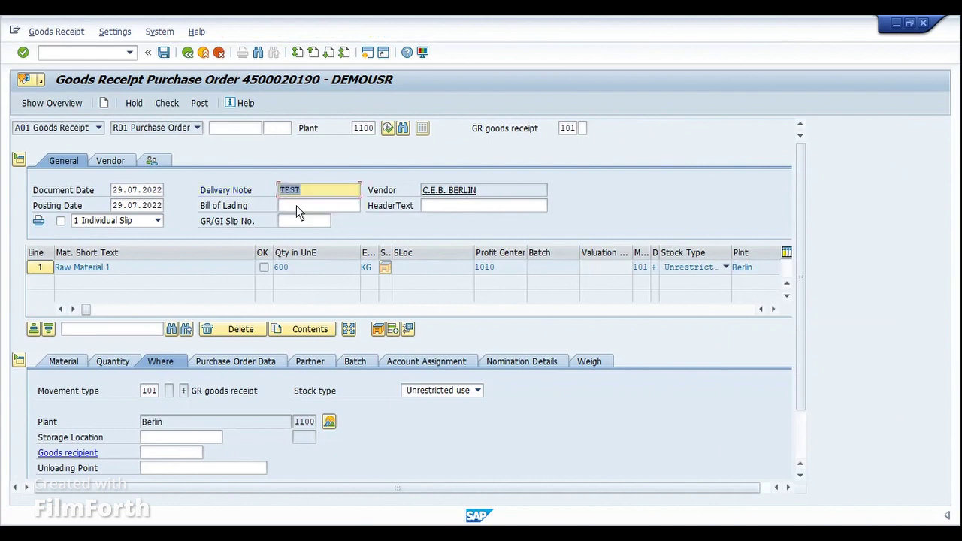
left_click(166, 454)
type("test")
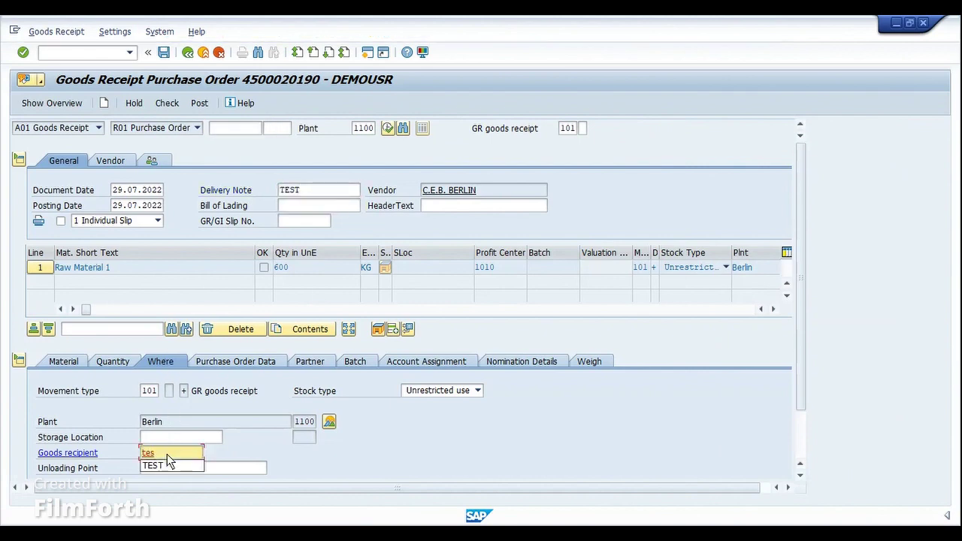
key("Return")
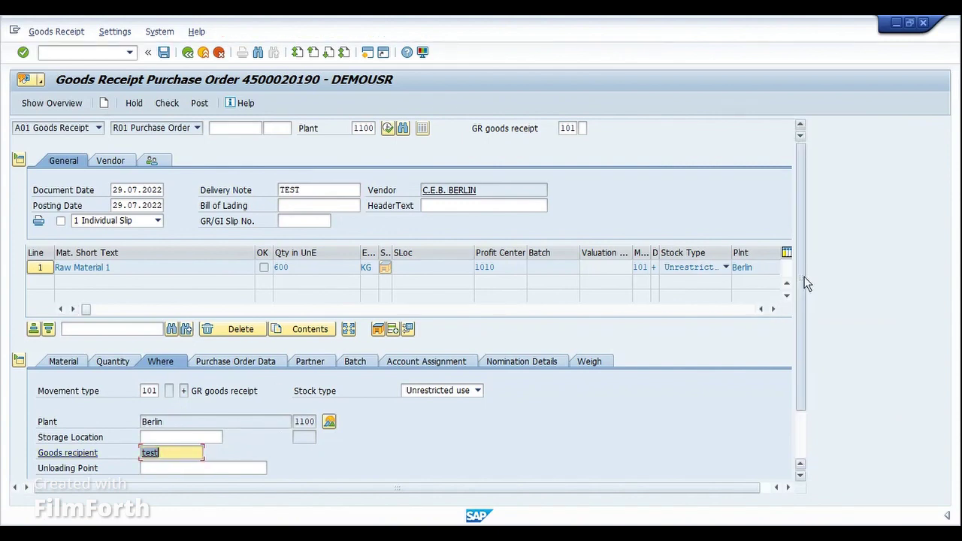
scroll(806, 319, "down", 1)
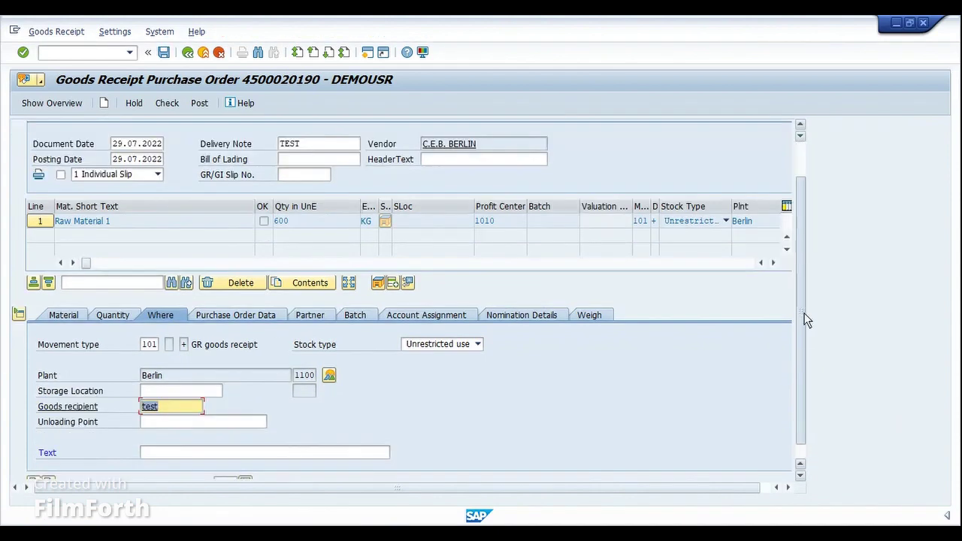
left_click(240, 453)
type("test")
key("Return")
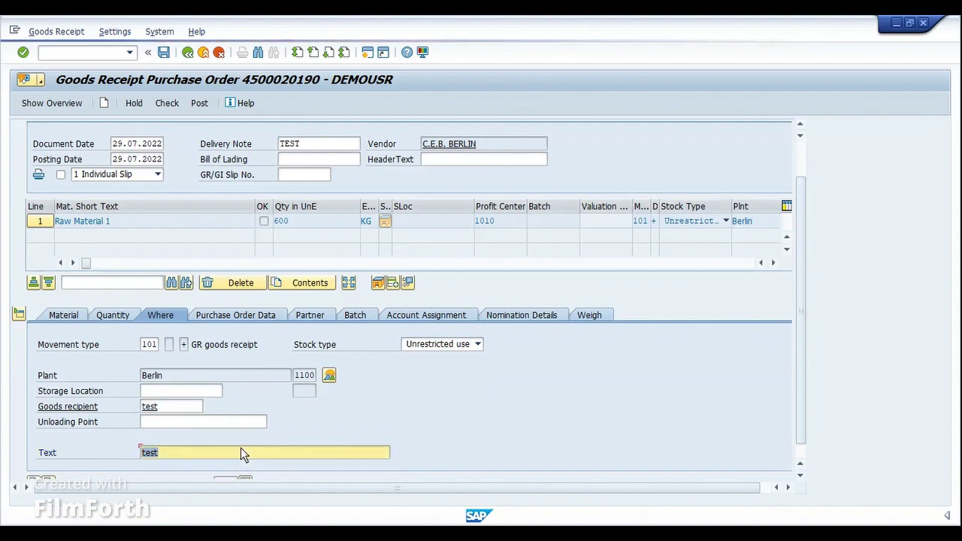
Step: Mark the Raw Material 1 item as OK and evaluate its shipping instruction as Instruction complied with (100 Pts)
scroll(797, 391, "down", 1)
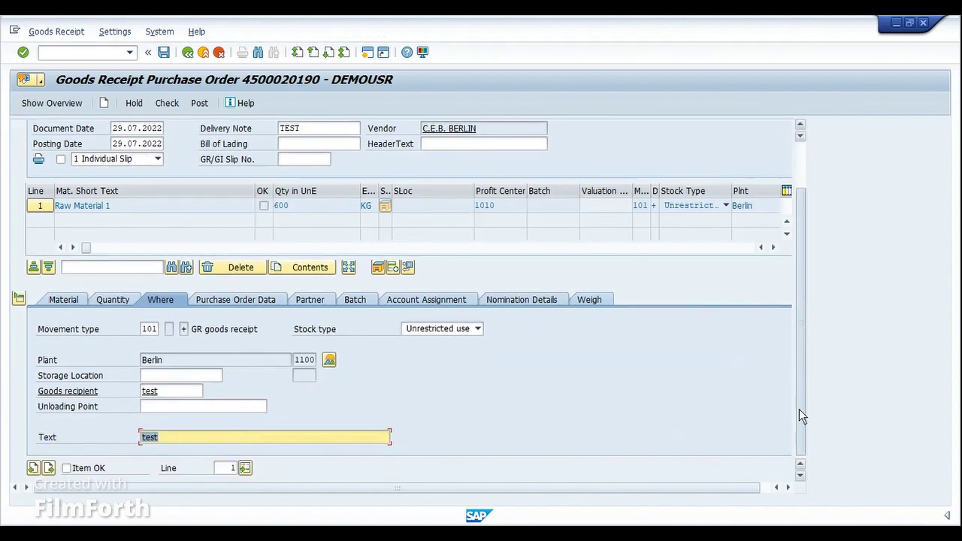
left_click(92, 468)
left_click(238, 300)
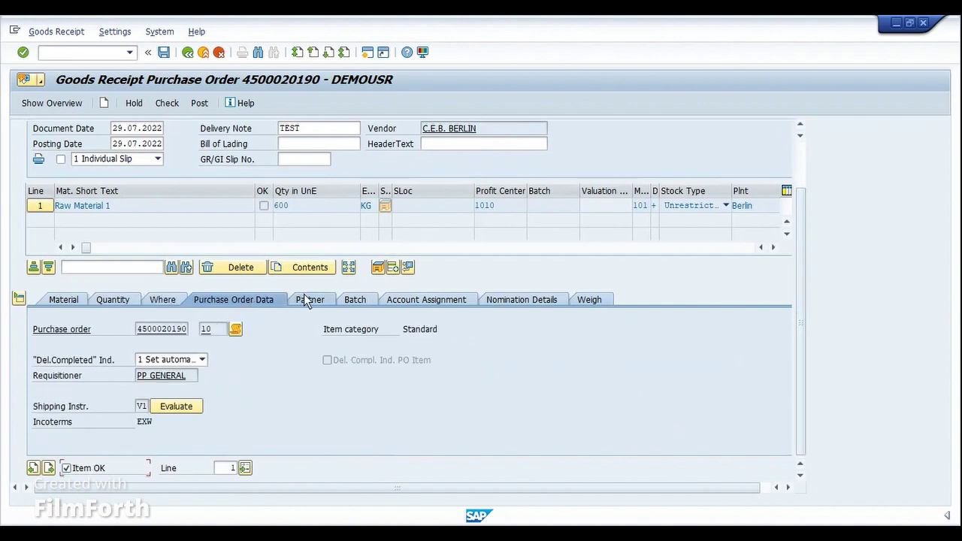
left_click(183, 410)
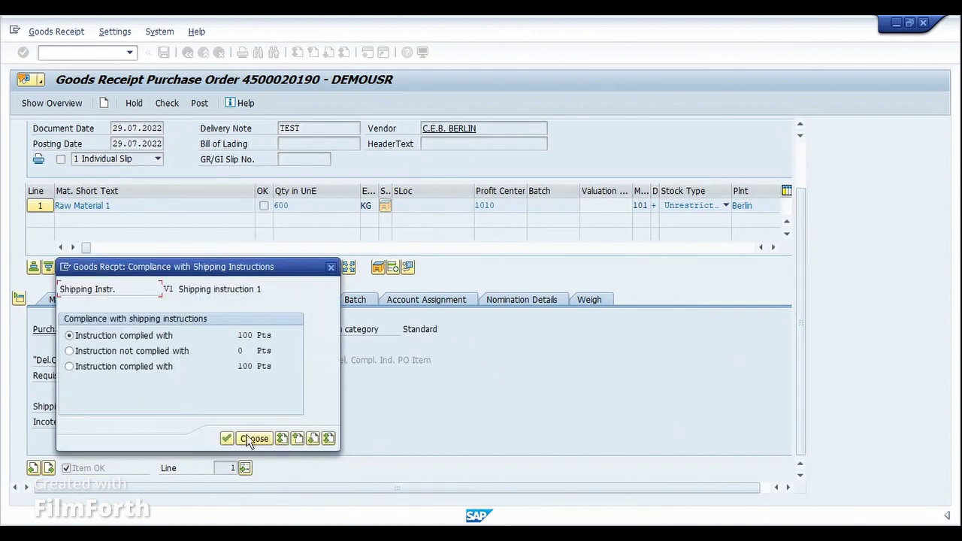
left_click(251, 439)
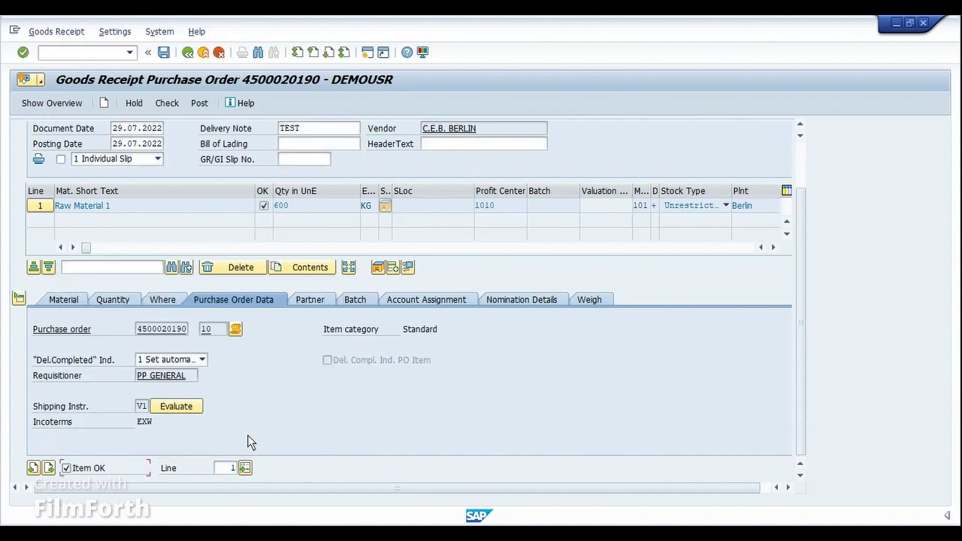
Step: Set the number of containers to 1 EA in the Raw Material 1 item's quantity data
left_click(315, 301)
left_click(357, 300)
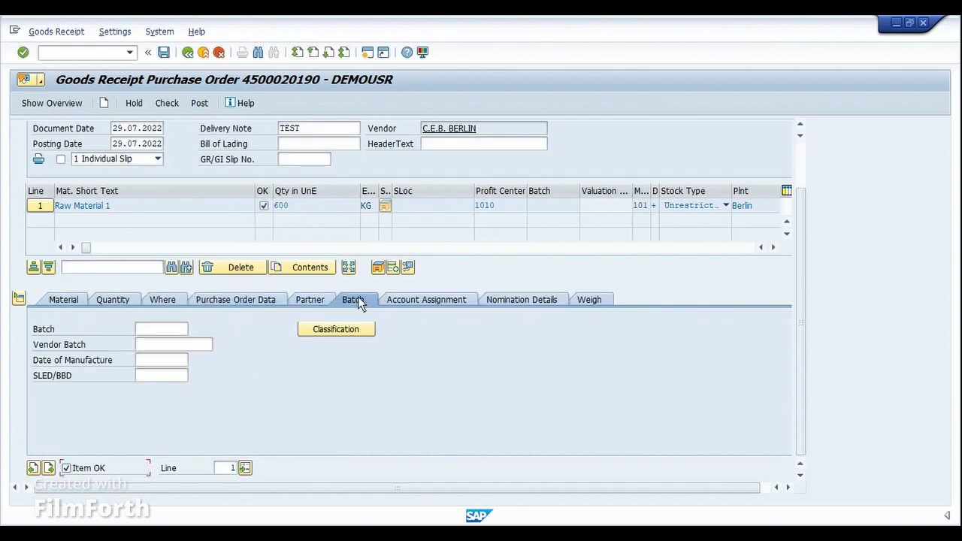
left_click(413, 298)
left_click(113, 302)
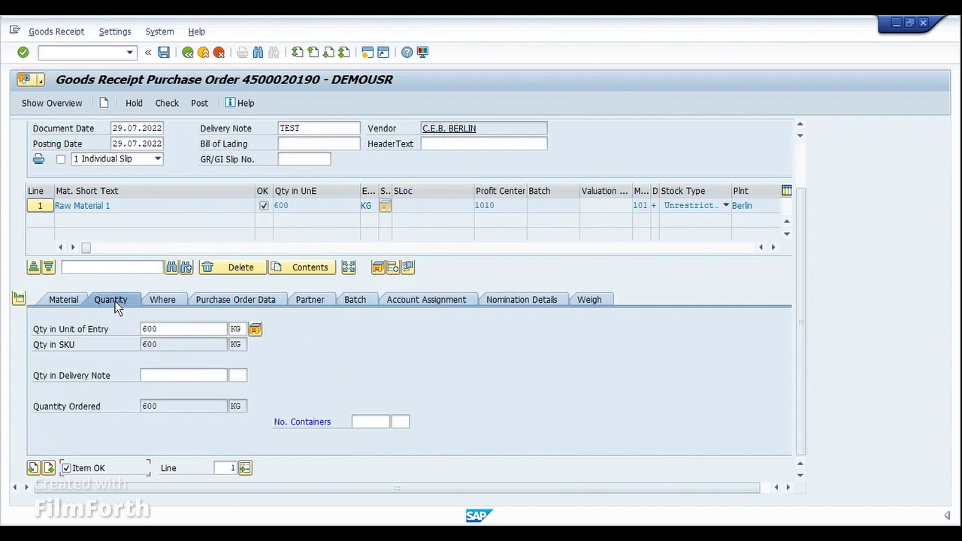
left_click(355, 422)
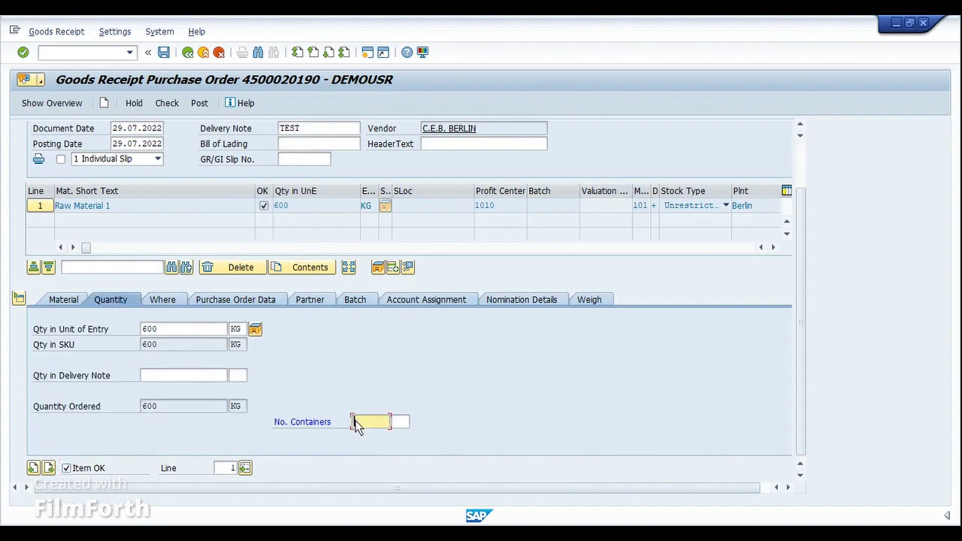
type("1")
key("Tab")
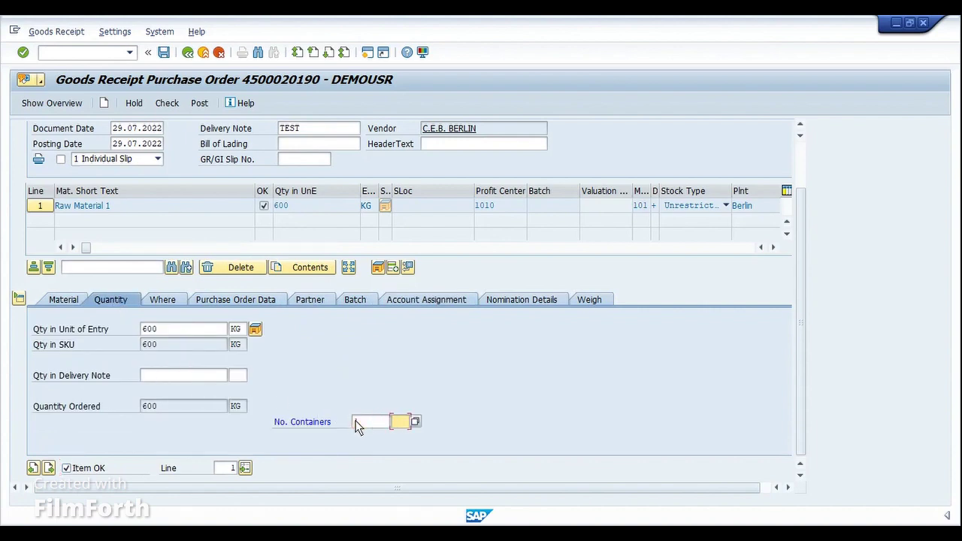
type("ea")
key("Return")
Step: Assign storage location 0001 to the Raw Material 1 item of the goods receipt
left_click(165, 297)
left_click(169, 378)
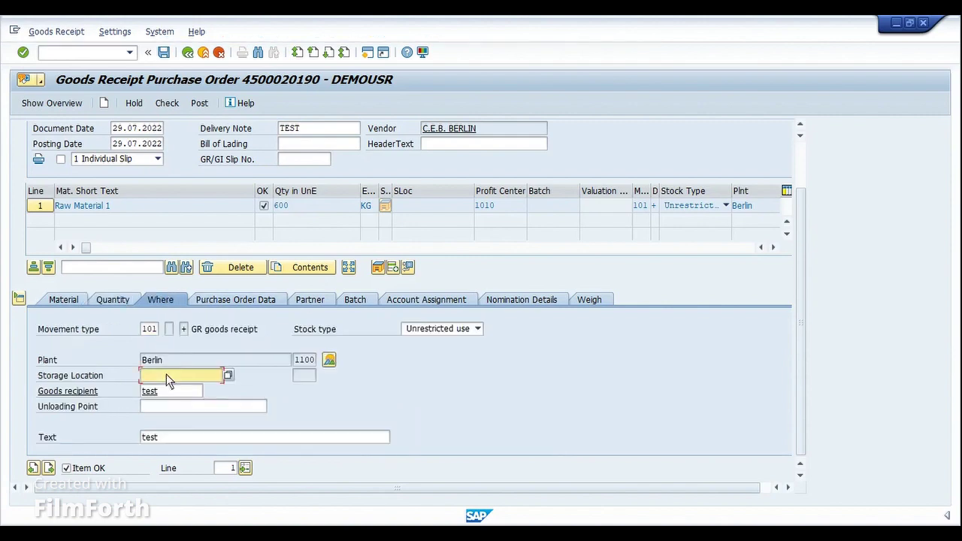
type("0001")
key("Return")
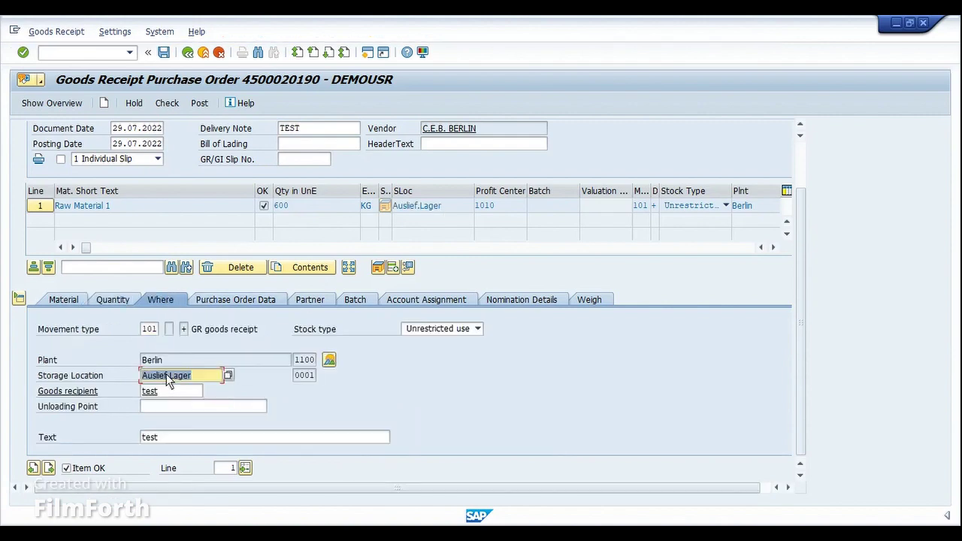
Step: Check the goods receipt and examine the message in the log
left_click(175, 107)
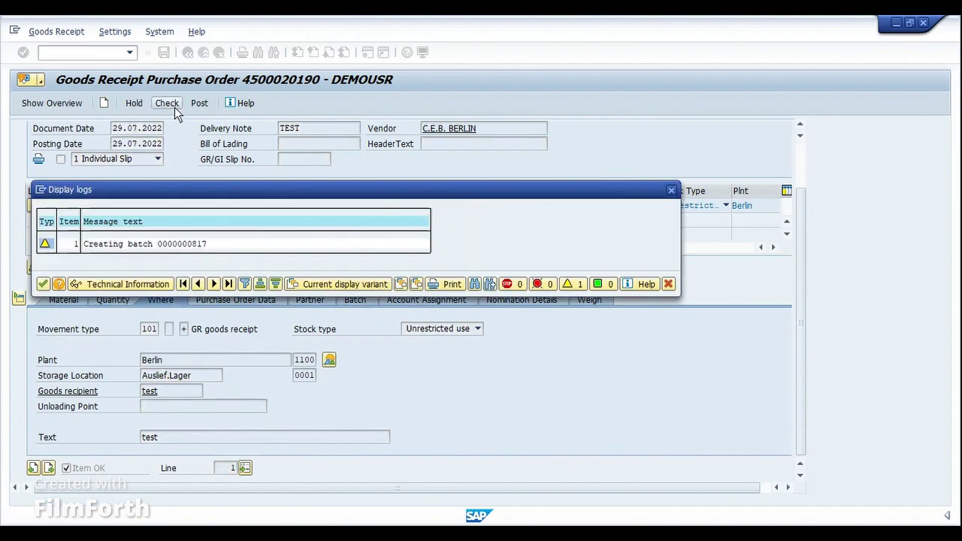
left_click_drag(85, 251, 217, 243)
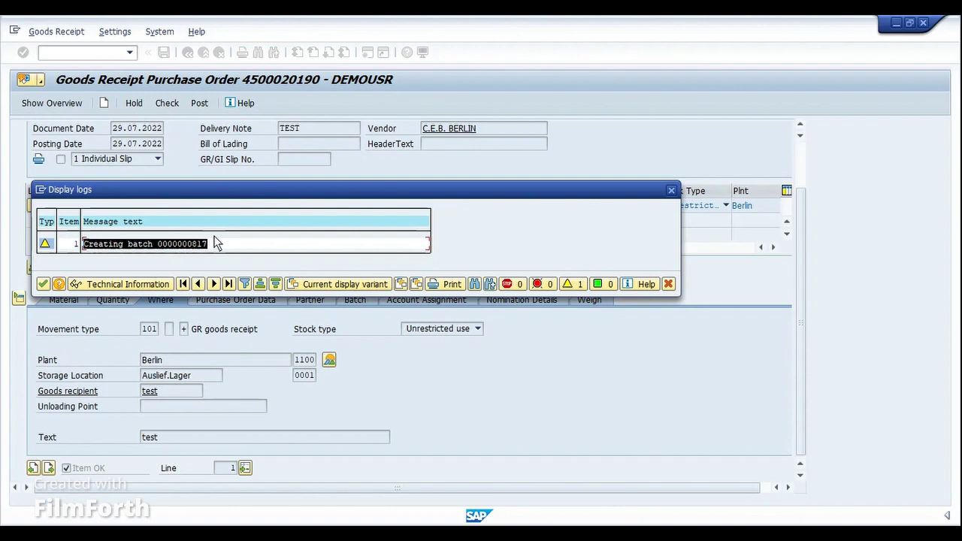
left_click(215, 243)
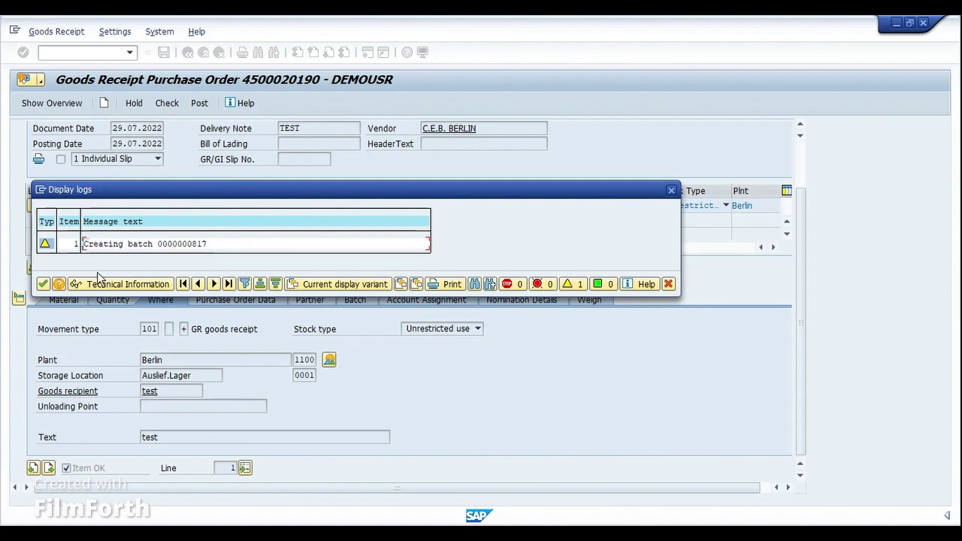
Step: Close the message log and post the goods receipt for the purchase order
left_click_drag(86, 194, 87, 196)
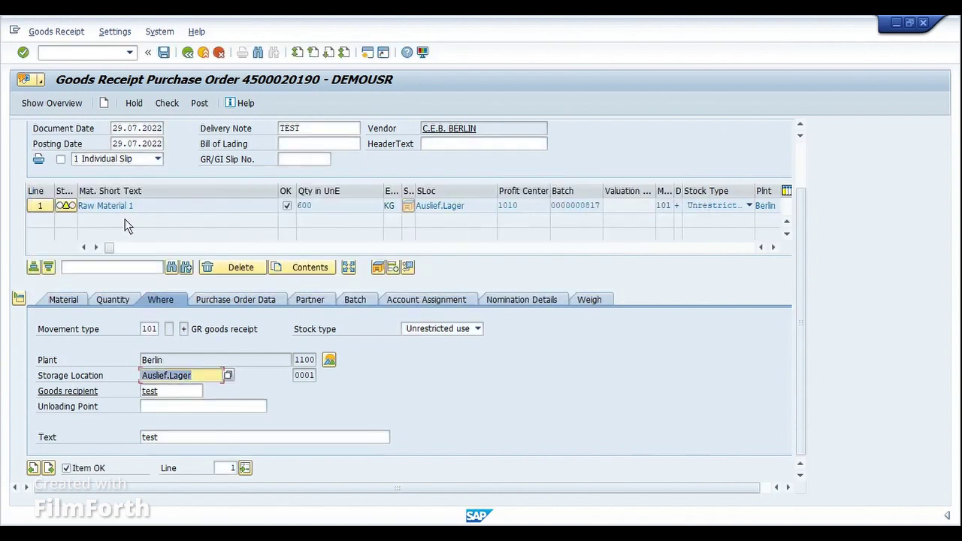
left_click(200, 105)
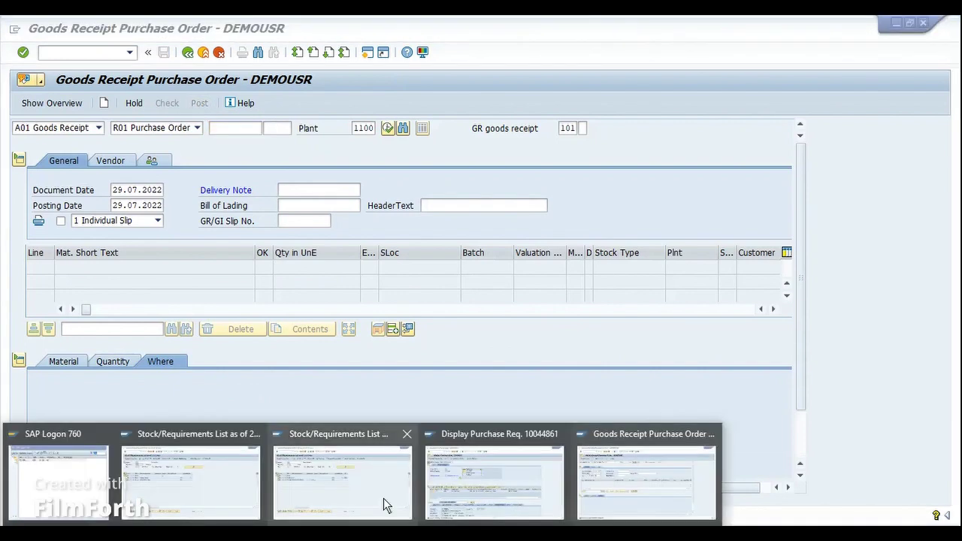
Step: Switch to RM1's stock/requirements list in plant 1100, refresh it and check the available stock quantity
left_click(336, 461)
left_click_drag(127, 251, 172, 122)
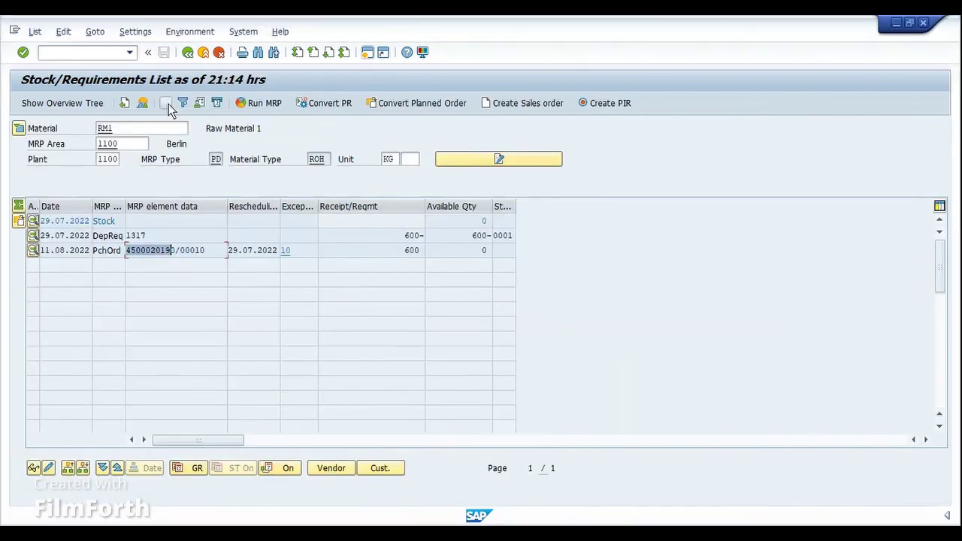
left_click(167, 103)
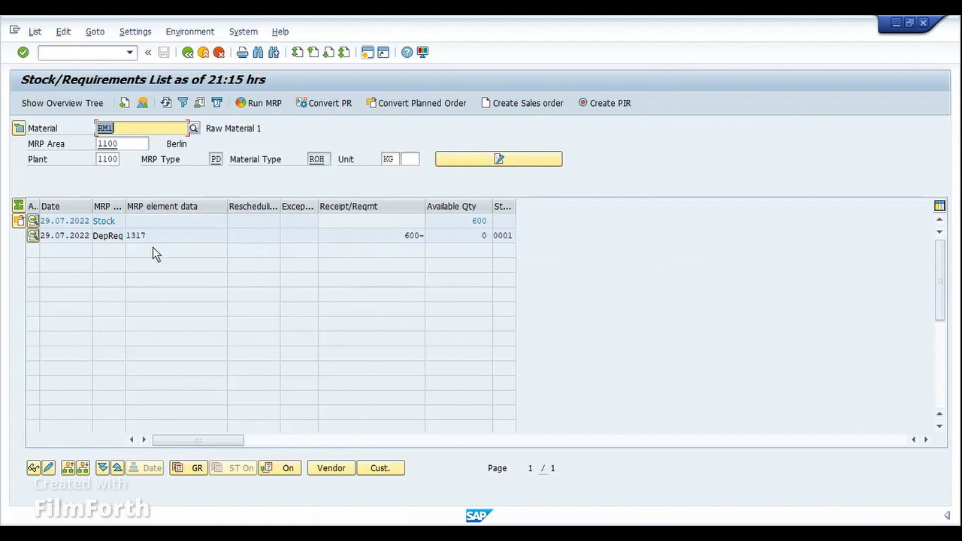
left_click(474, 224)
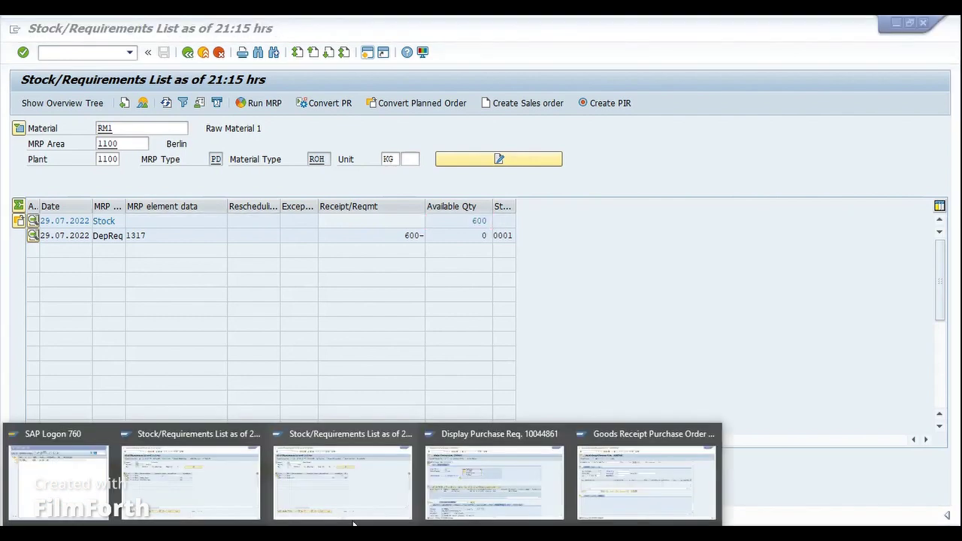
Step: Refresh the stock/requirements list of material 1317 in plant 1000 and convert its planned order into a production order
left_click(230, 479)
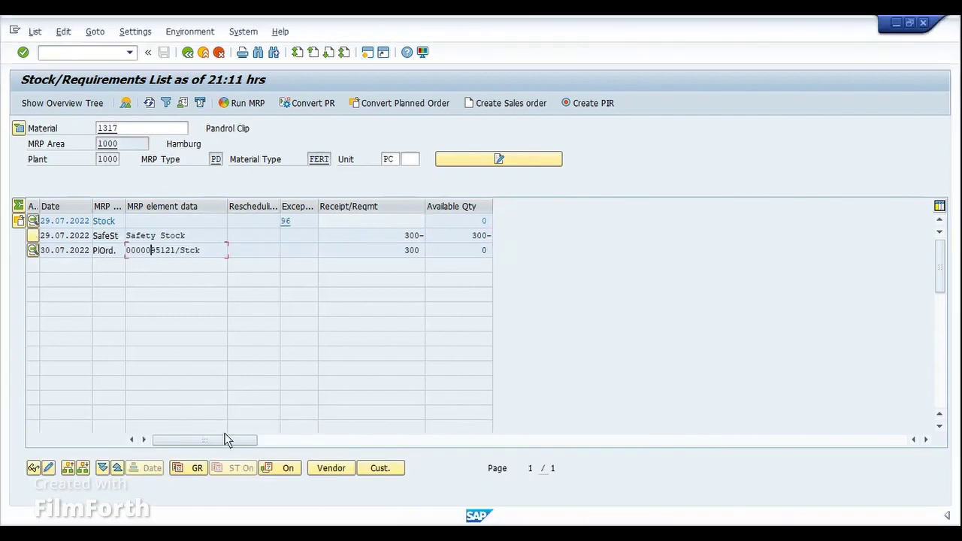
left_click(149, 102)
left_click(136, 251)
double_click(153, 251)
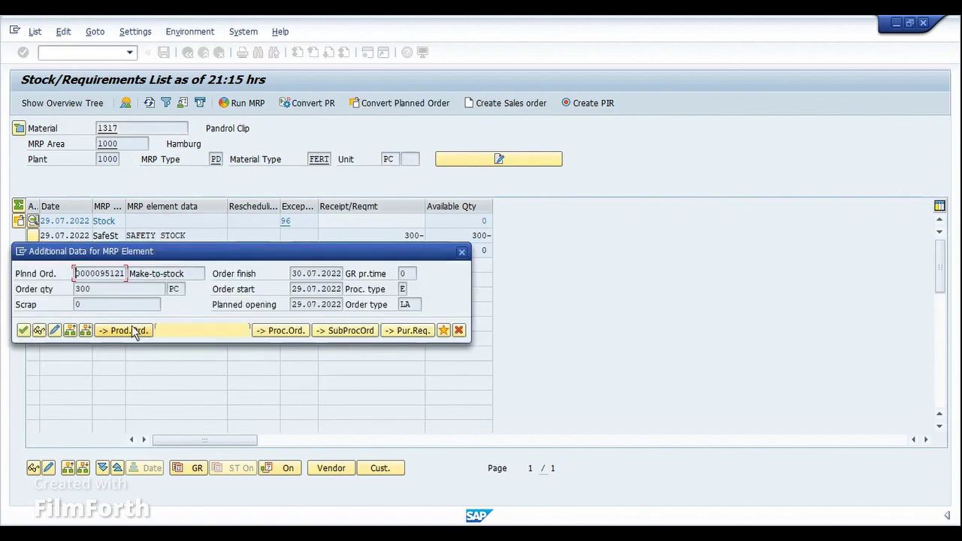
left_click(127, 334)
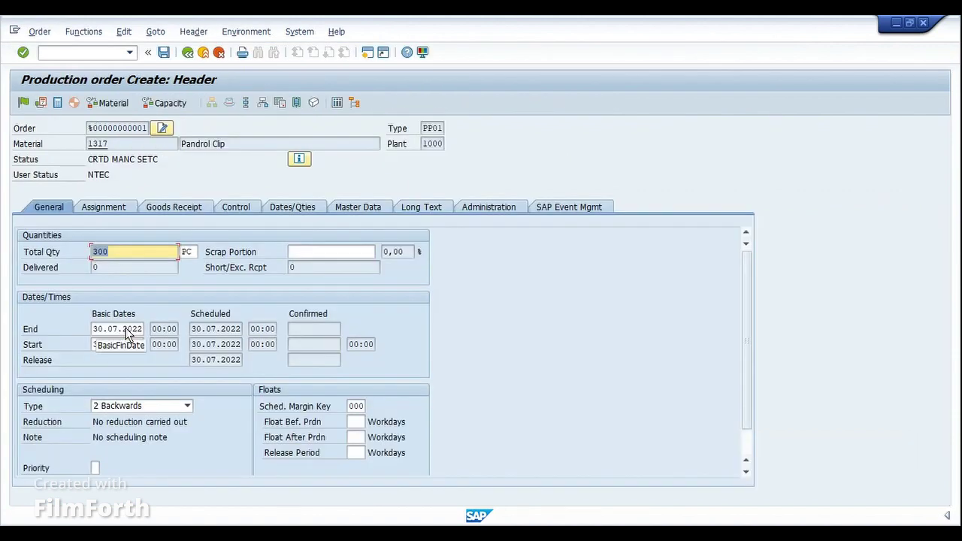
Step: Open the production order's component overview, widen the Plant column and examine RM1's plant, storage location and batch entries
left_click(265, 103)
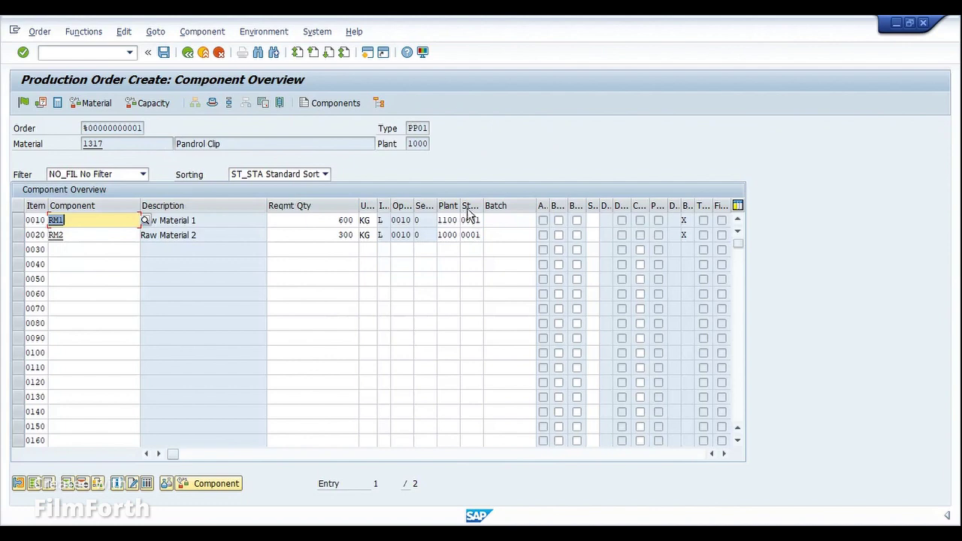
left_click_drag(460, 208, 470, 219)
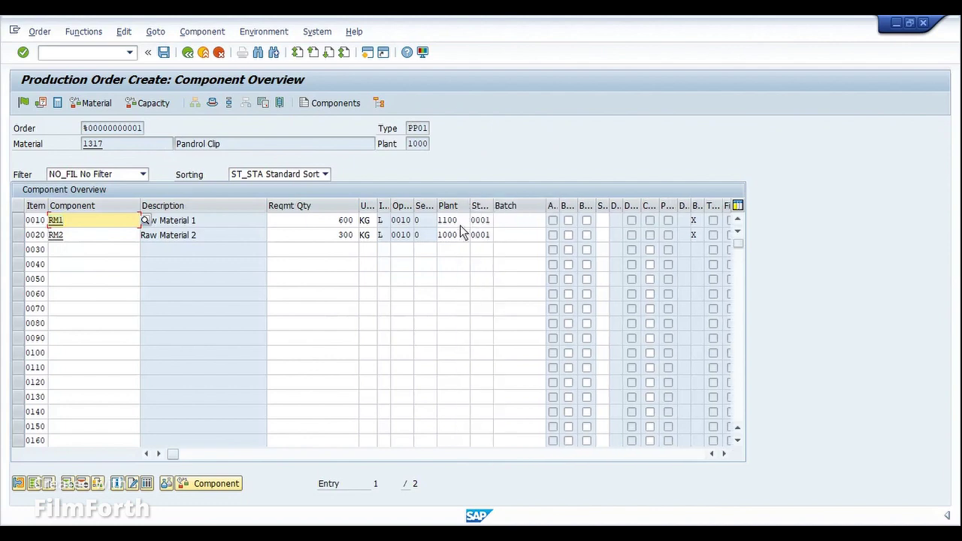
left_click(460, 223)
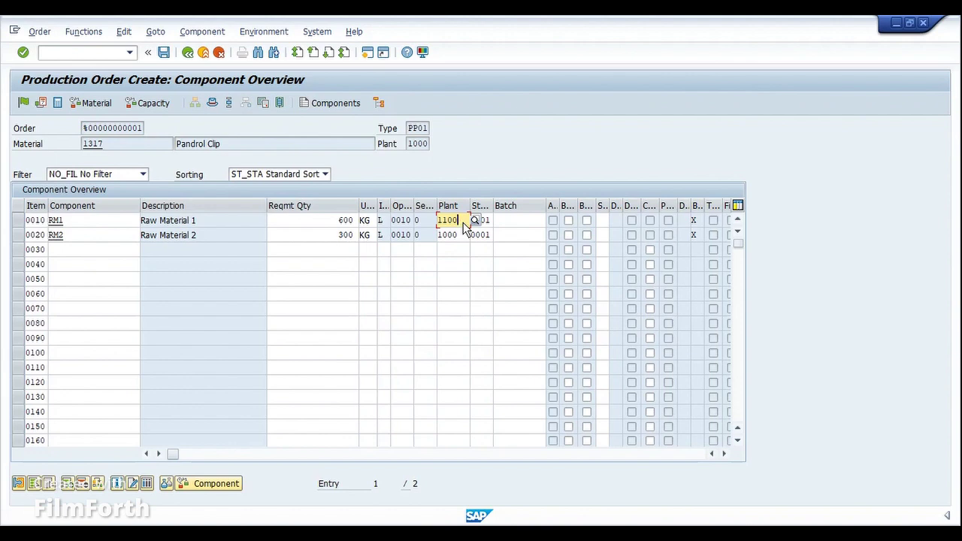
left_click(89, 222)
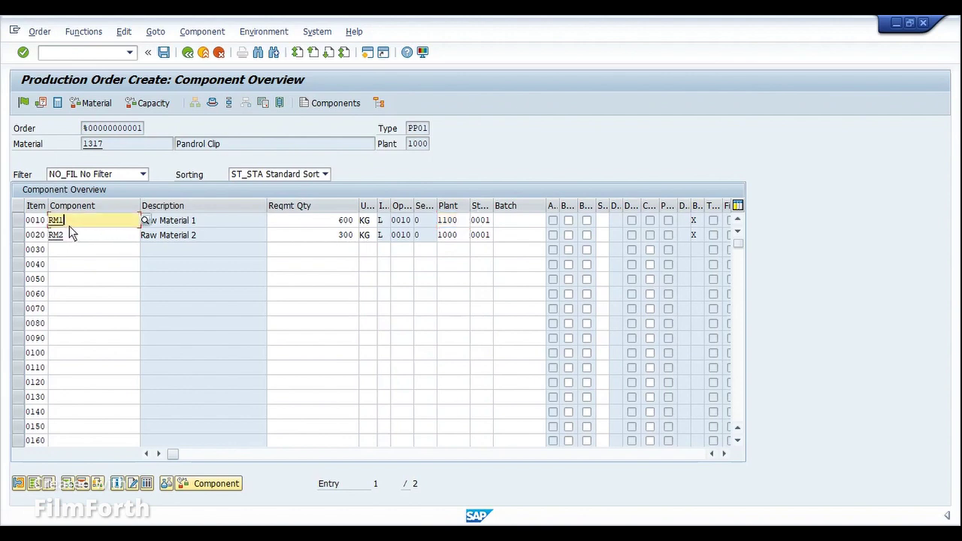
left_click(520, 221)
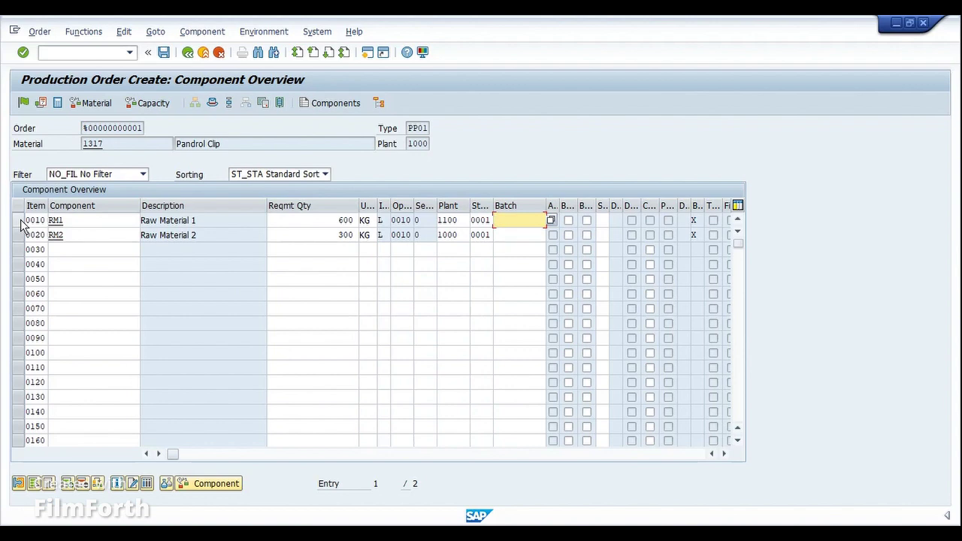
left_click(88, 225)
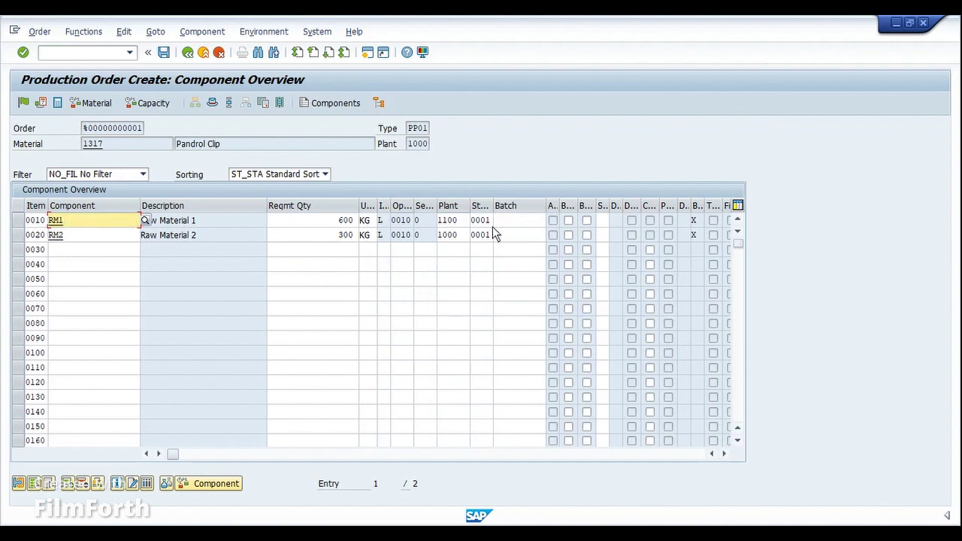
left_click(460, 223)
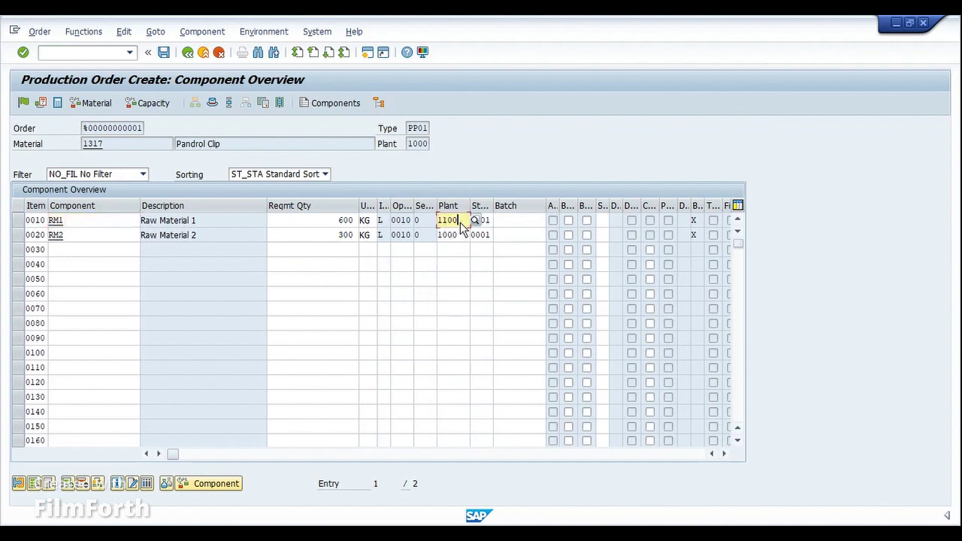
left_click(519, 224)
key("F4")
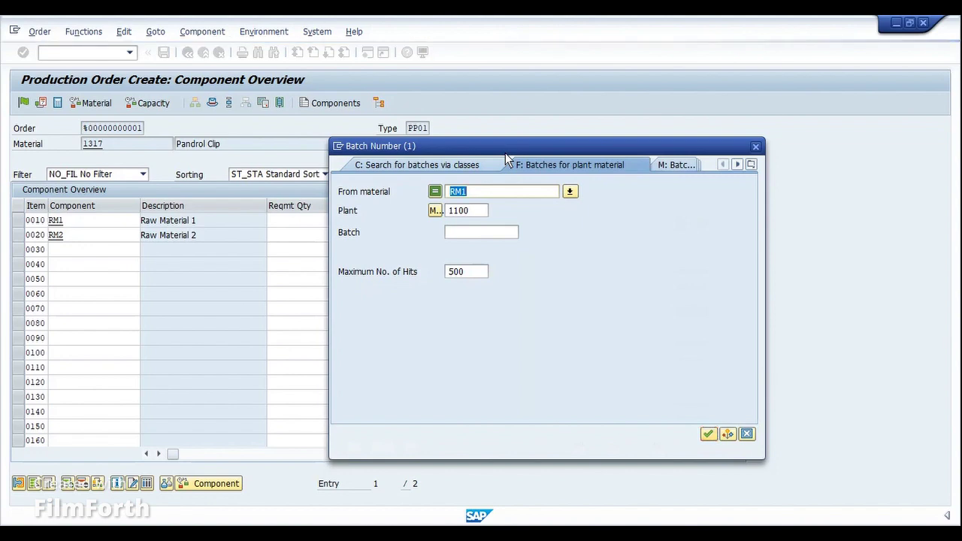
key("Return")
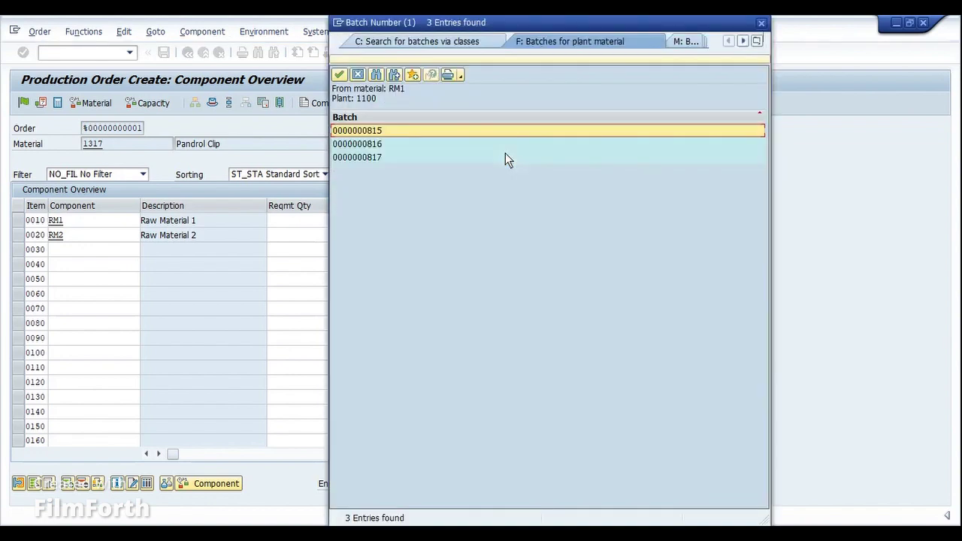
double_click(385, 159)
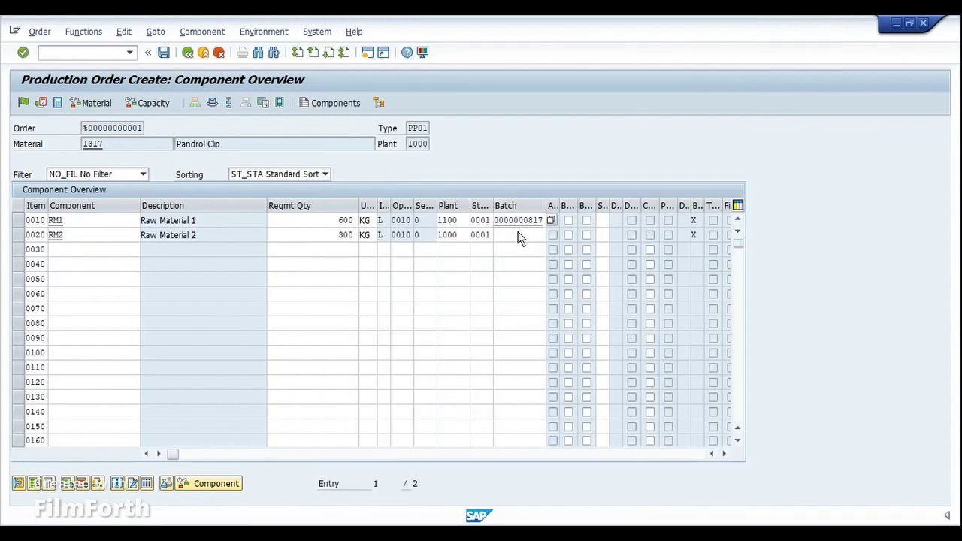
key("Return")
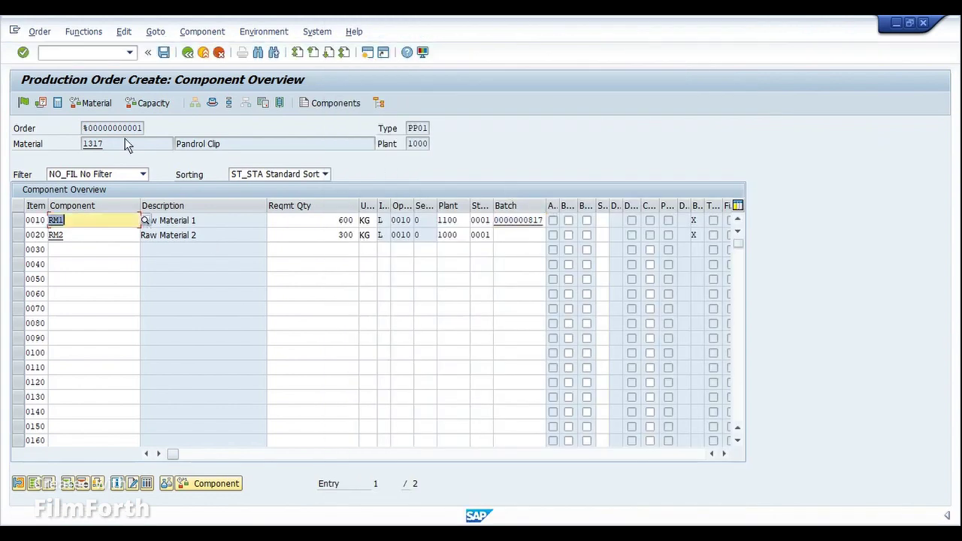
left_click(212, 102)
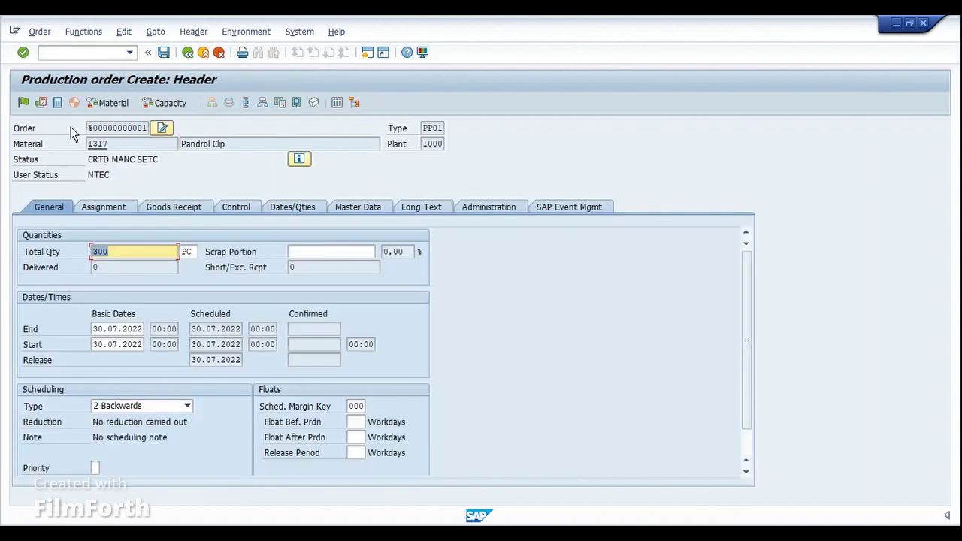
left_click(22, 103)
left_click(262, 102)
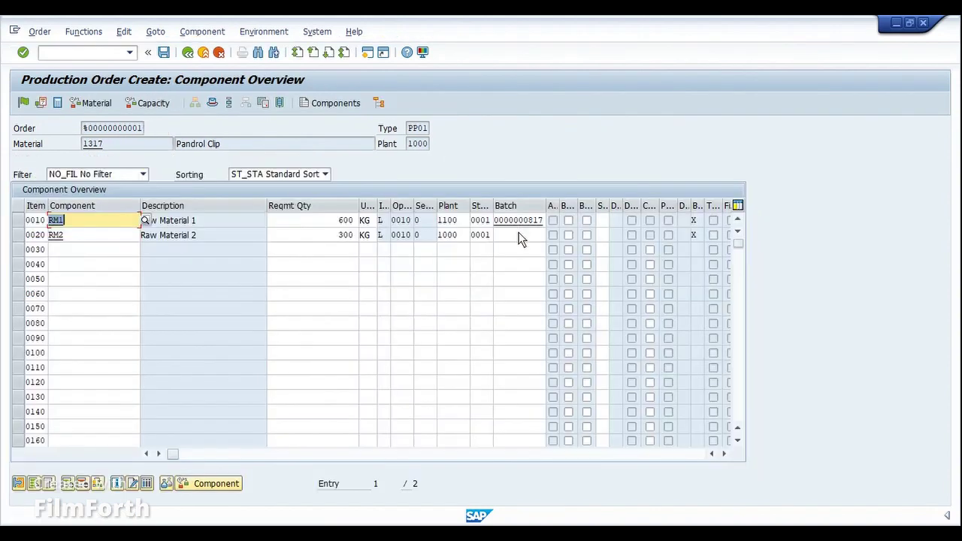
left_click(520, 237)
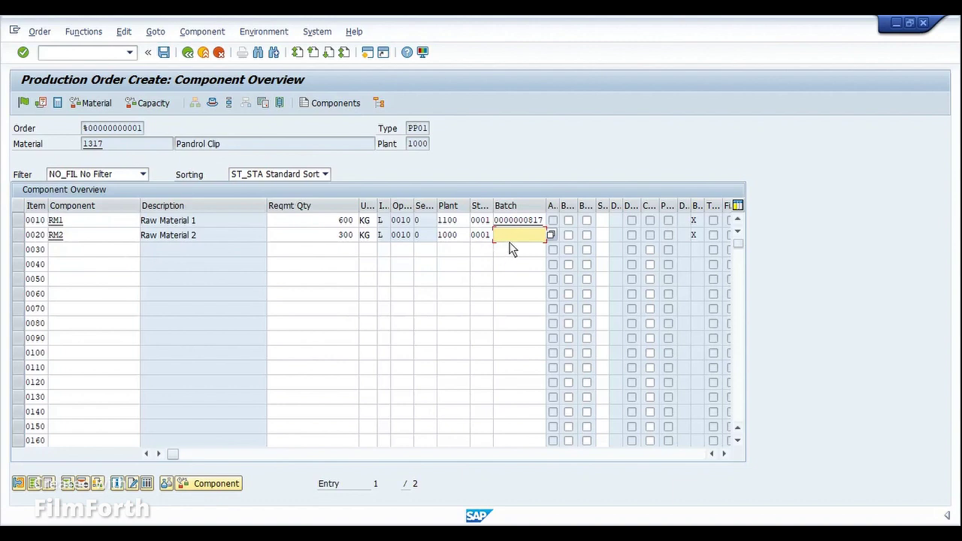
key("F4")
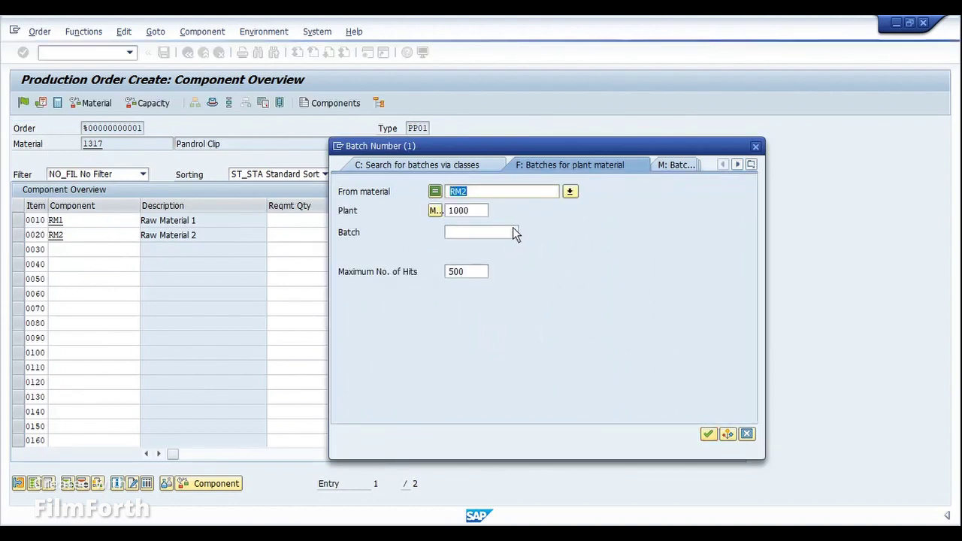
key("Return")
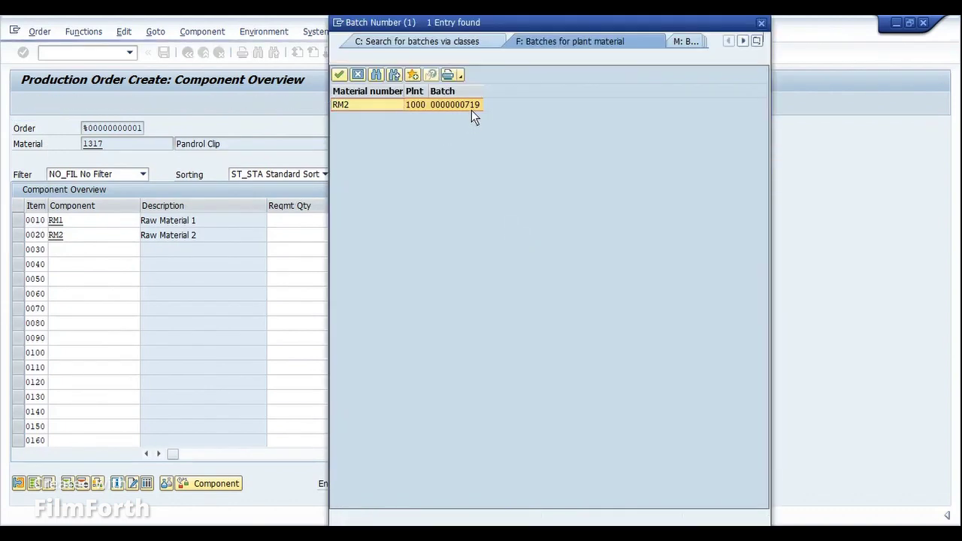
double_click(472, 108)
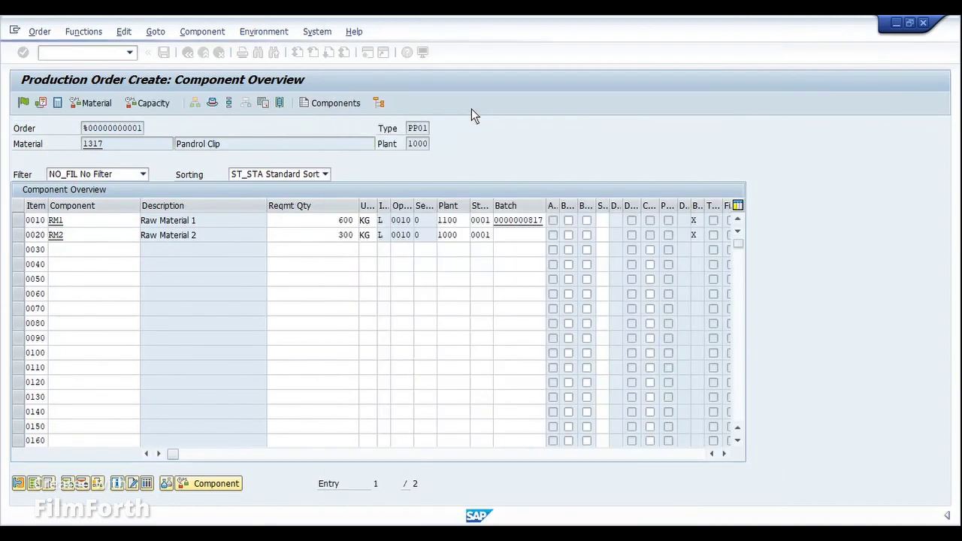
Step: Return to the production order header, release the order for material 1317 and save it
left_click(212, 103)
left_click(24, 103)
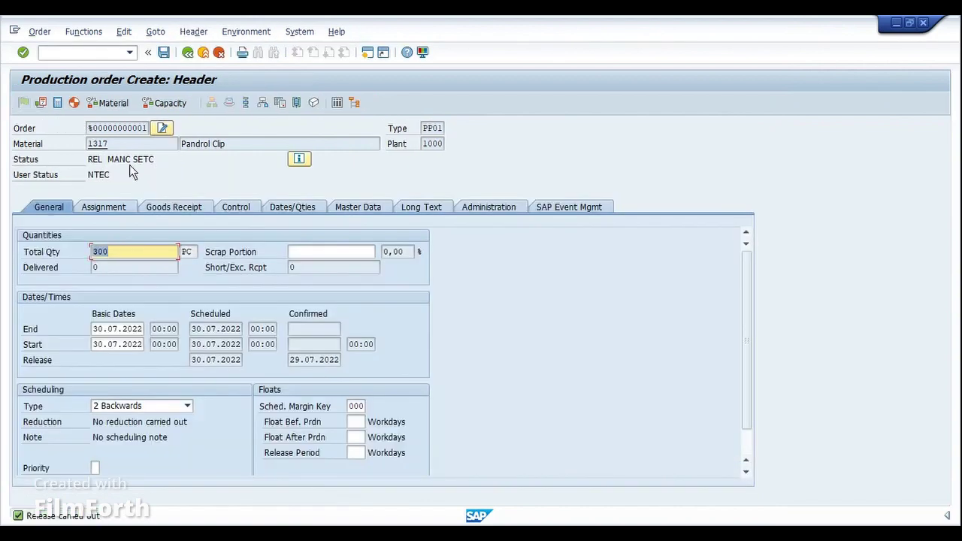
left_click(164, 54)
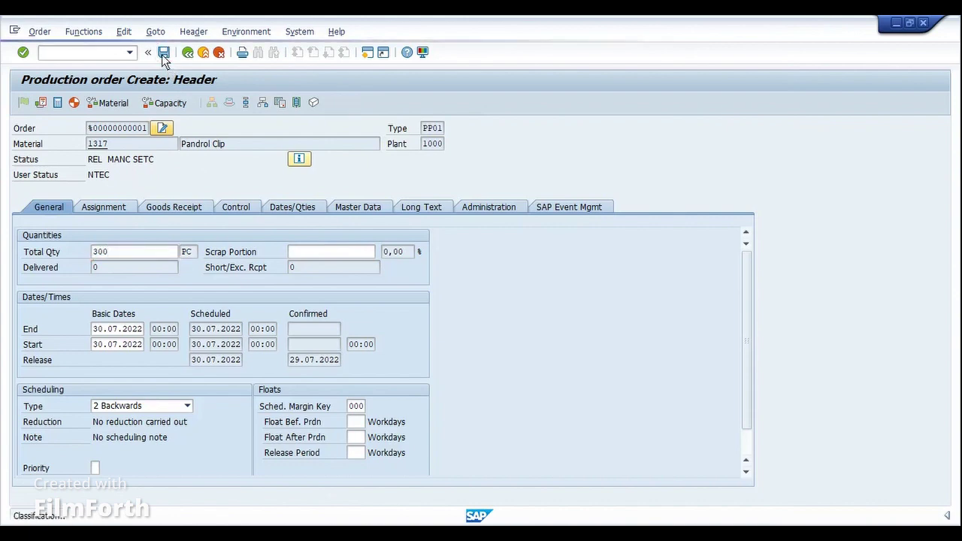
Step: Refresh the stock/requirements list of 1317 and pick up the number of the new production order
left_click(149, 103)
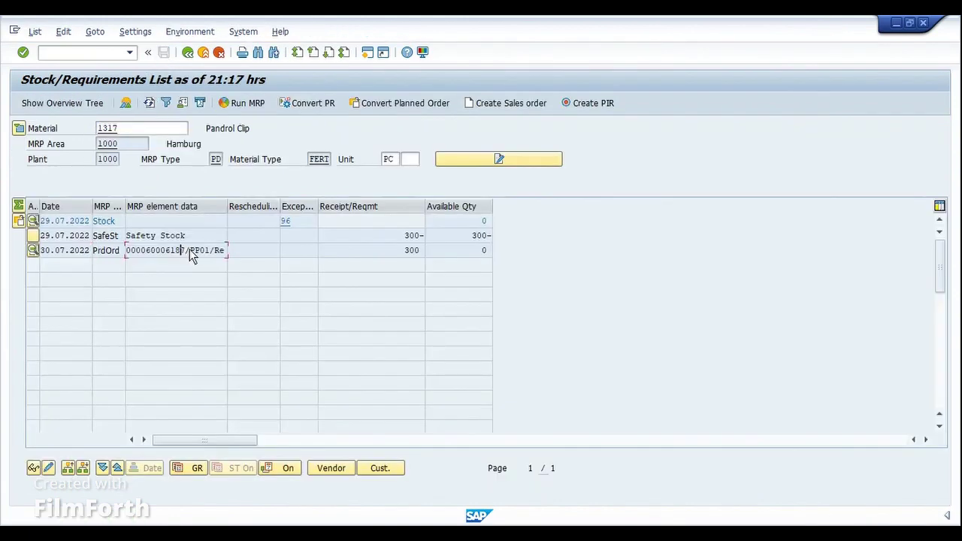
left_click_drag(161, 253, 149, 256)
left_click(146, 254)
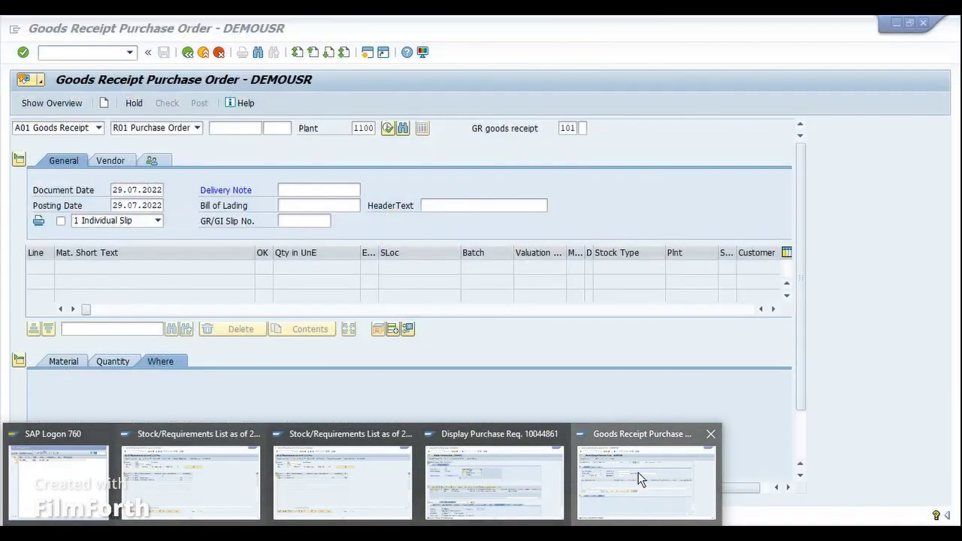
Step: Switch to the goods movement session, set A07 Goods Issue for R08 Order, load the production order's components and check the movement type
left_click(639, 472)
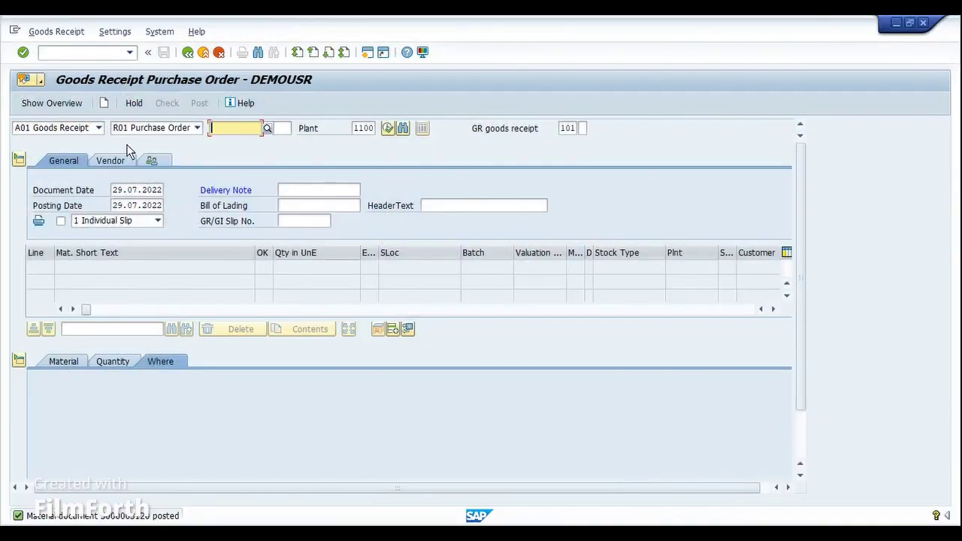
left_click(99, 129)
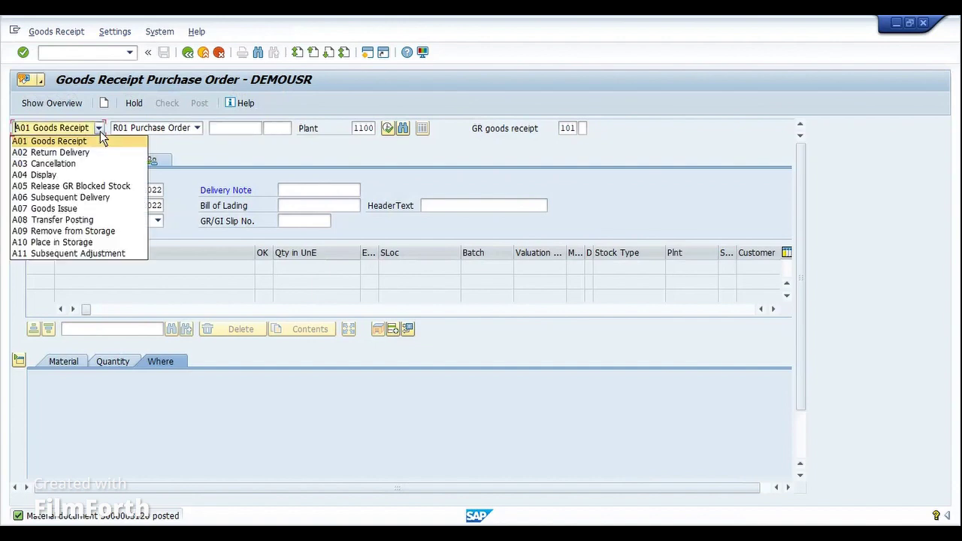
left_click(91, 209)
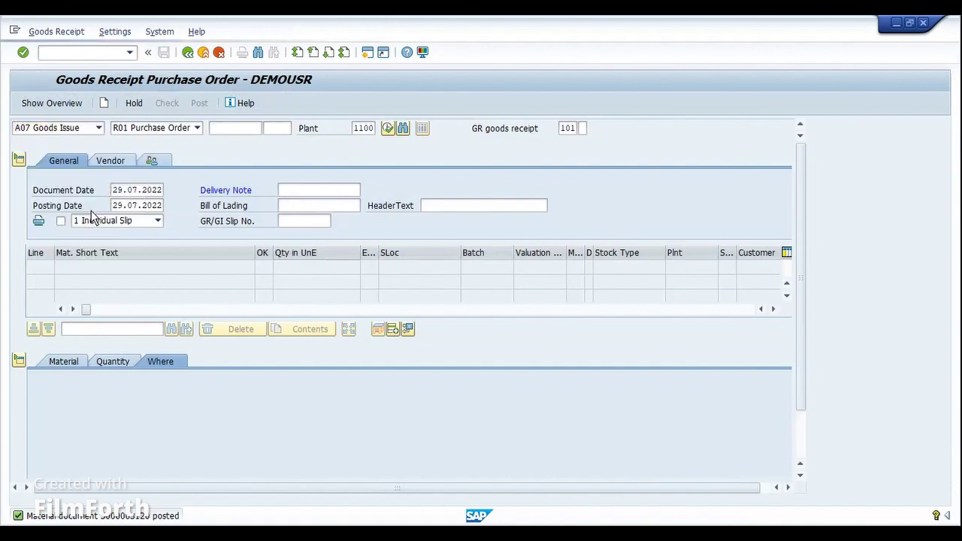
left_click(178, 131)
left_click(158, 163)
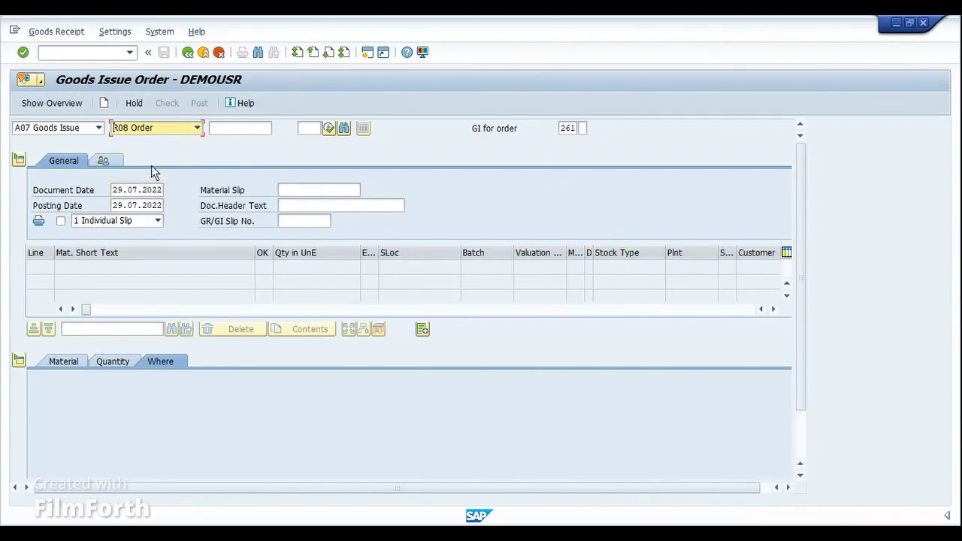
left_click(233, 128)
key("Return")
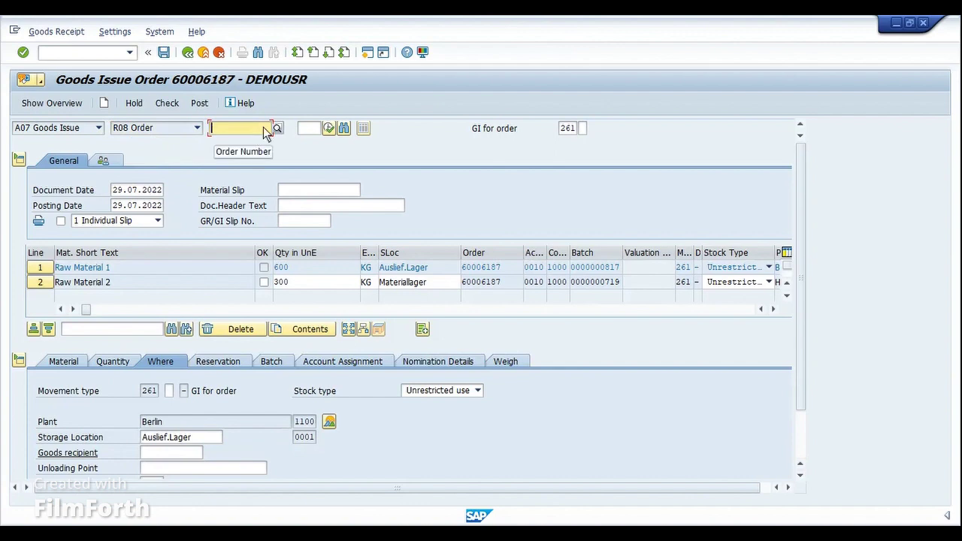
left_click(577, 130)
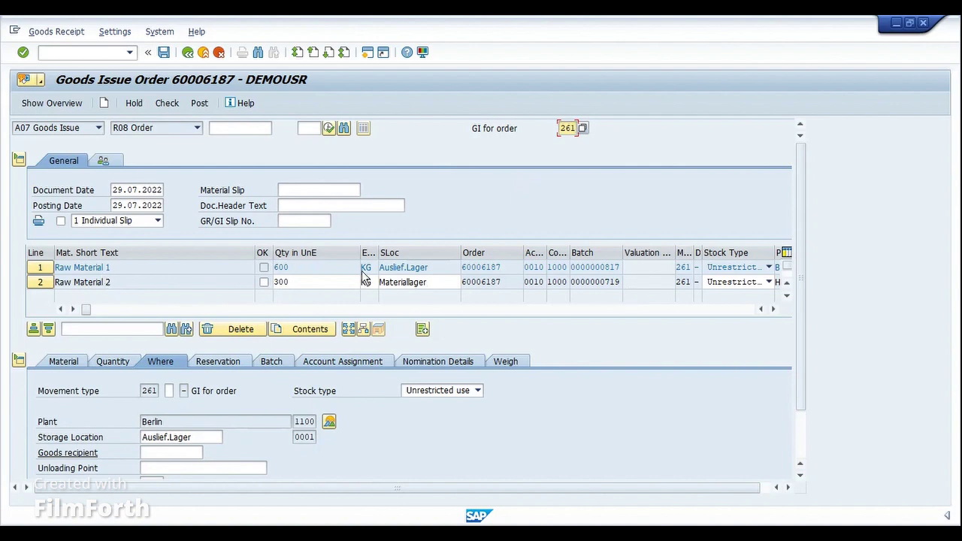
Step: Compare the issuing plant of Raw Material 1 and Raw Material 2 in the goods issue and look at their material details
left_click(40, 267)
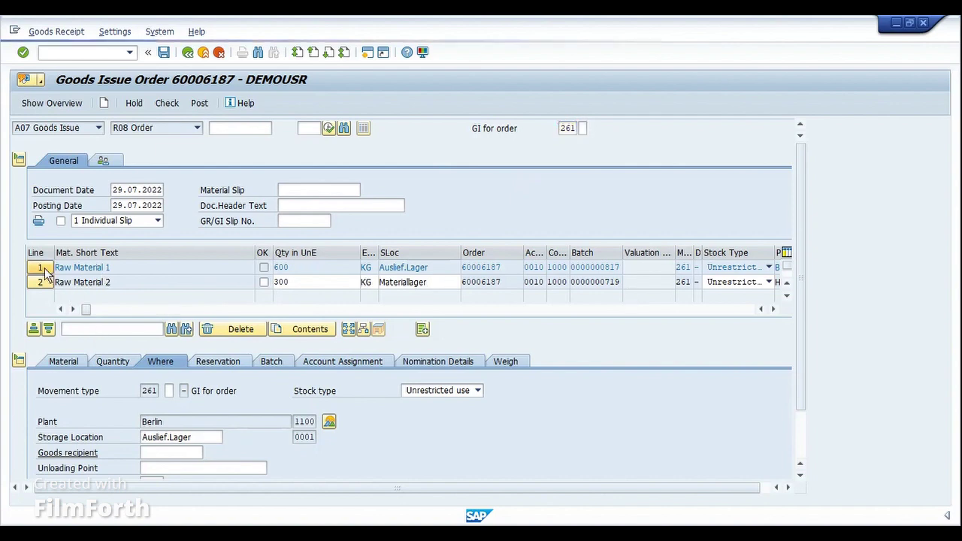
left_click(300, 423)
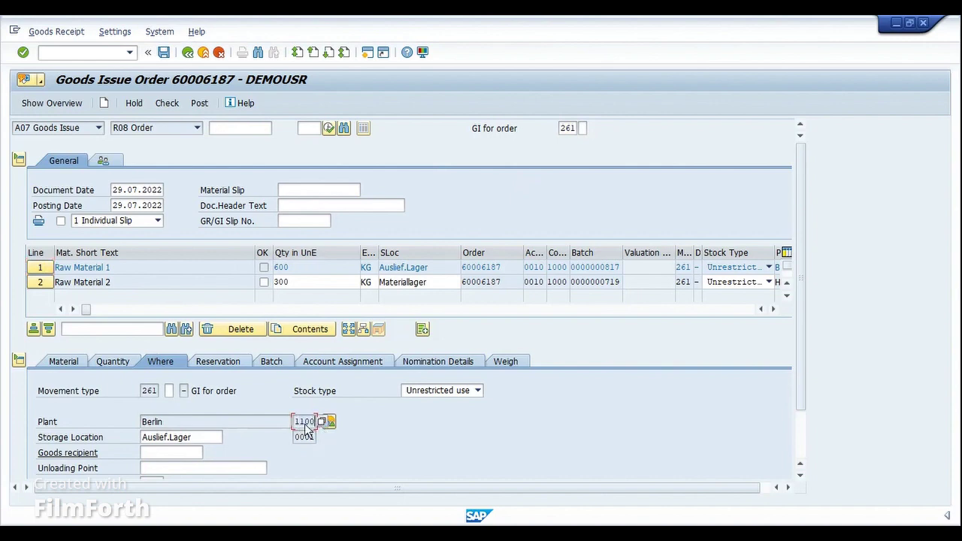
left_click(36, 284)
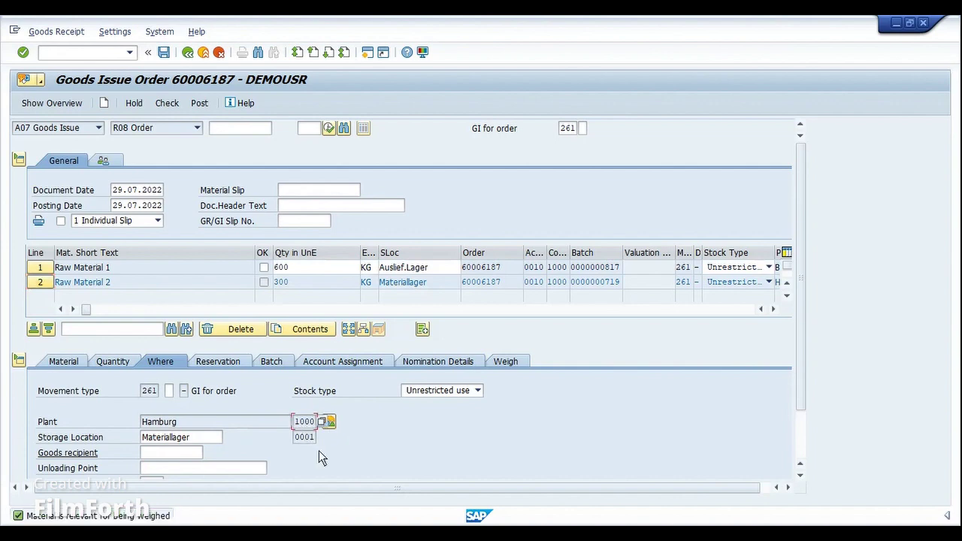
left_click(65, 363)
left_click(38, 282)
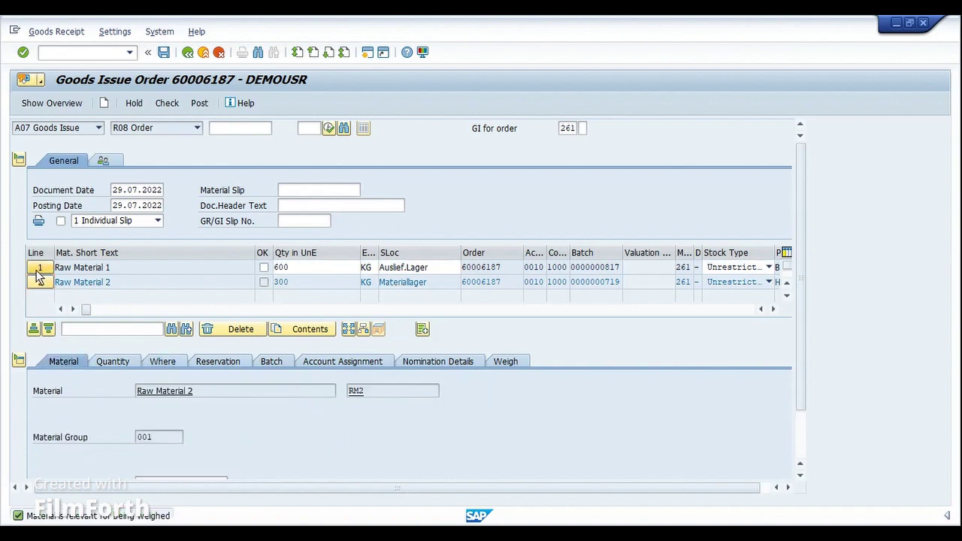
Step: Mark the Raw Material 1 and Raw Material 2 lines as OK and check the goods issue
left_click(264, 282)
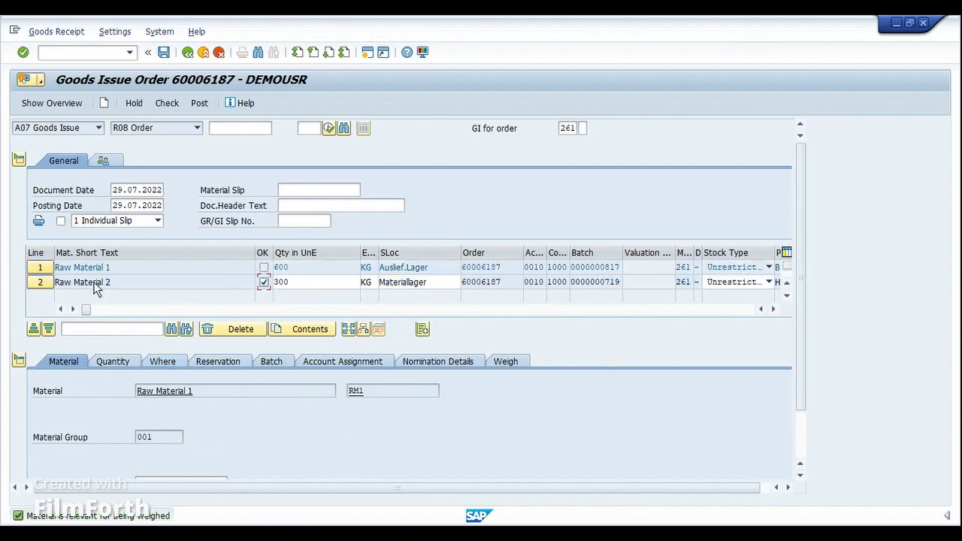
left_click(264, 267)
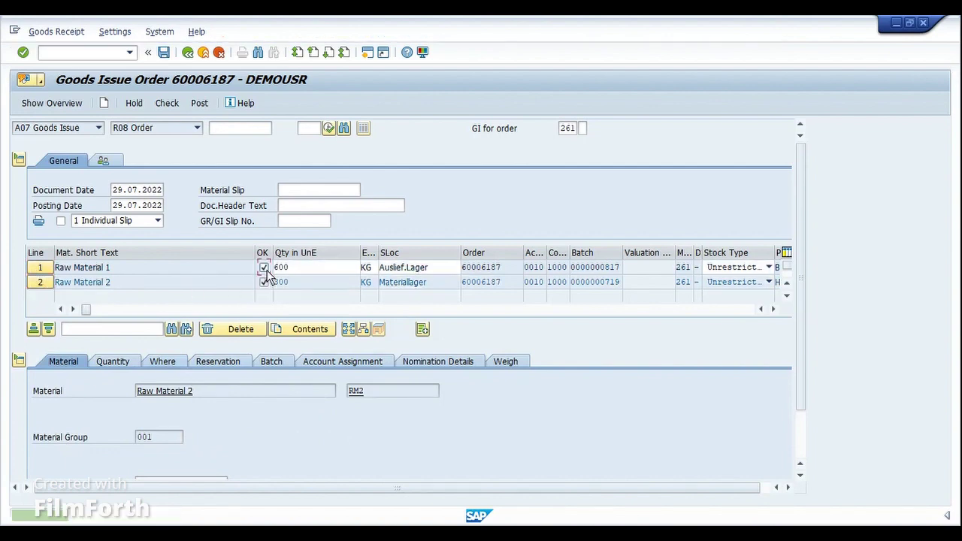
left_click(167, 103)
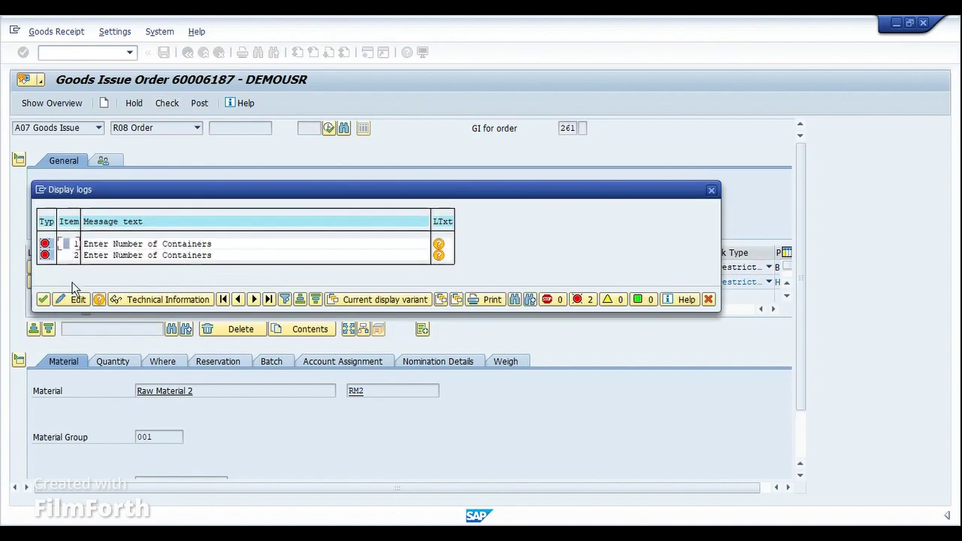
Step: Jump from the check log to the item to correct and set RM1's number of containers to 1
left_click(75, 300)
left_click(170, 362)
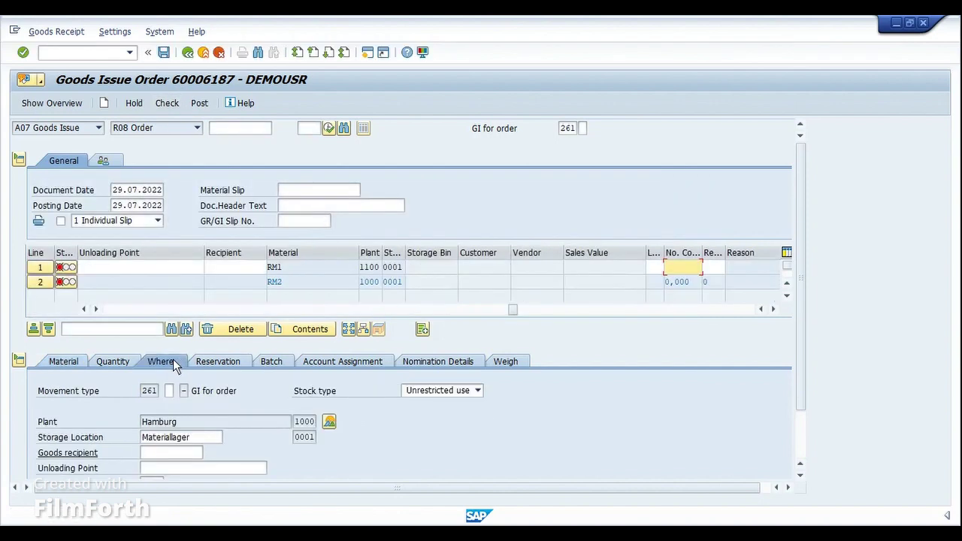
left_click_drag(800, 305, 806, 362)
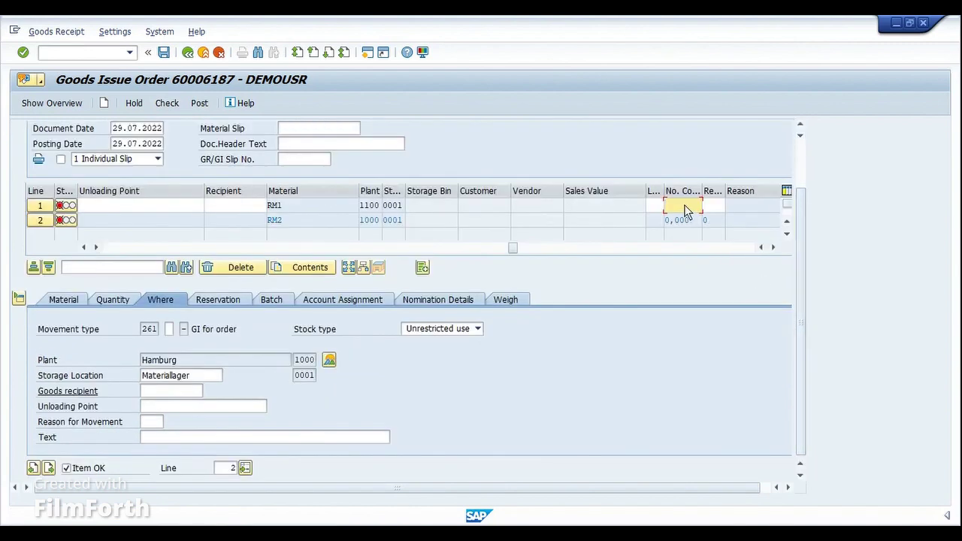
type("1")
key("Tab")
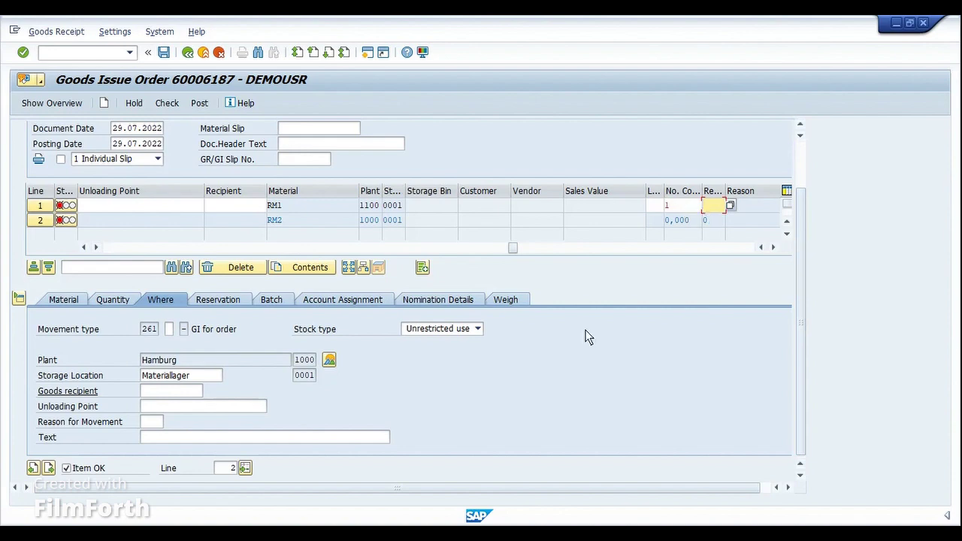
Step: Set the number of containers for the 300 KG RM2 item to 1 EA in its quantity details
left_click(117, 300)
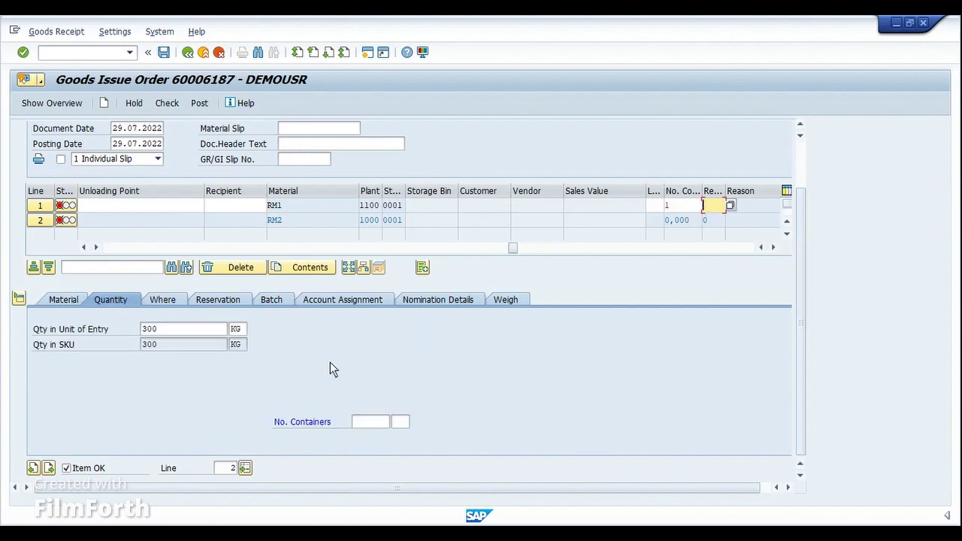
left_click(378, 424)
type("1")
key("Tab")
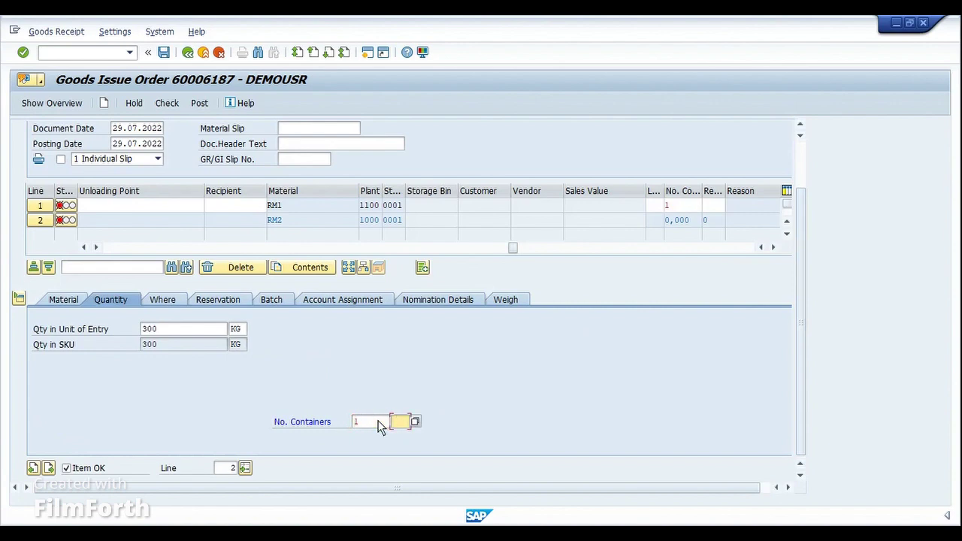
type("ea")
key("Return")
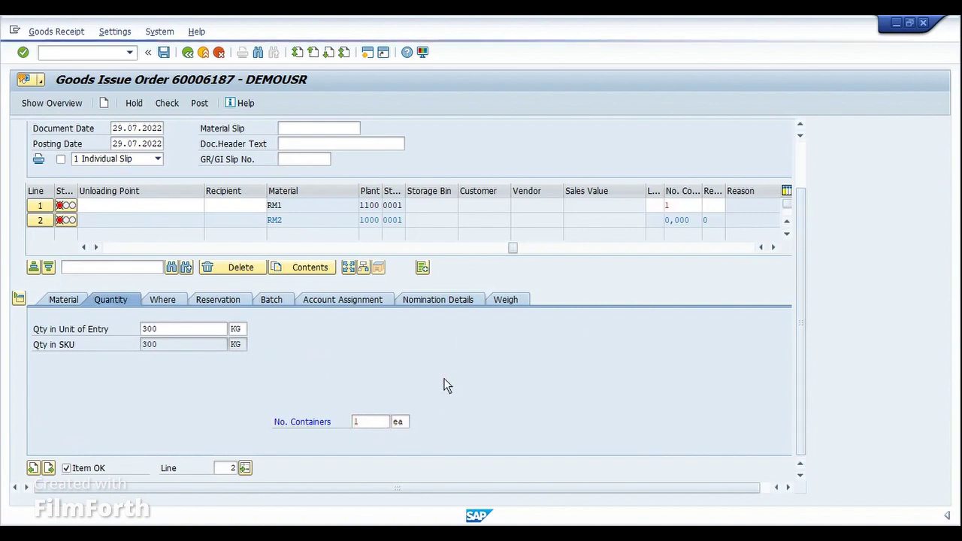
Step: Check and post the goods issue, and refresh the stock/requirements list of RM1 in plant 1100
left_click(174, 101)
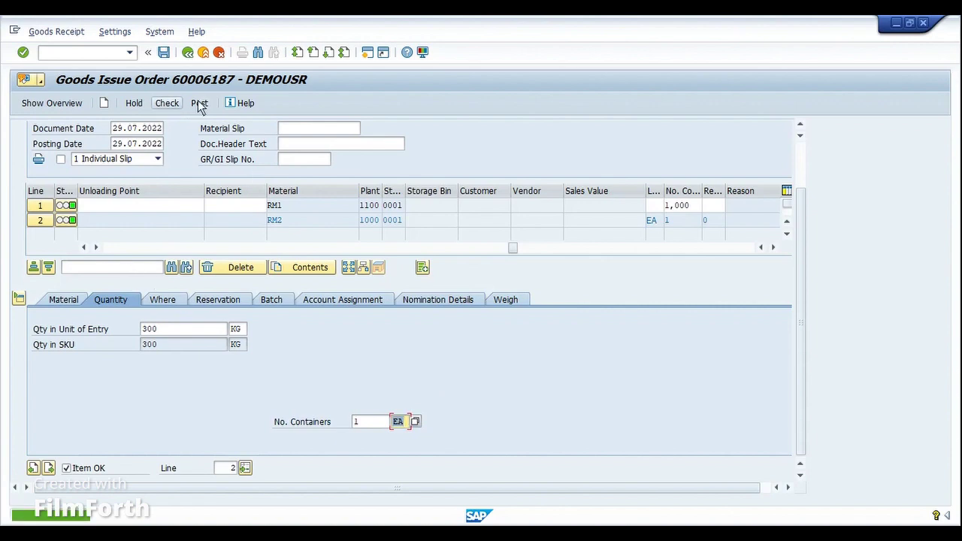
left_click(200, 104)
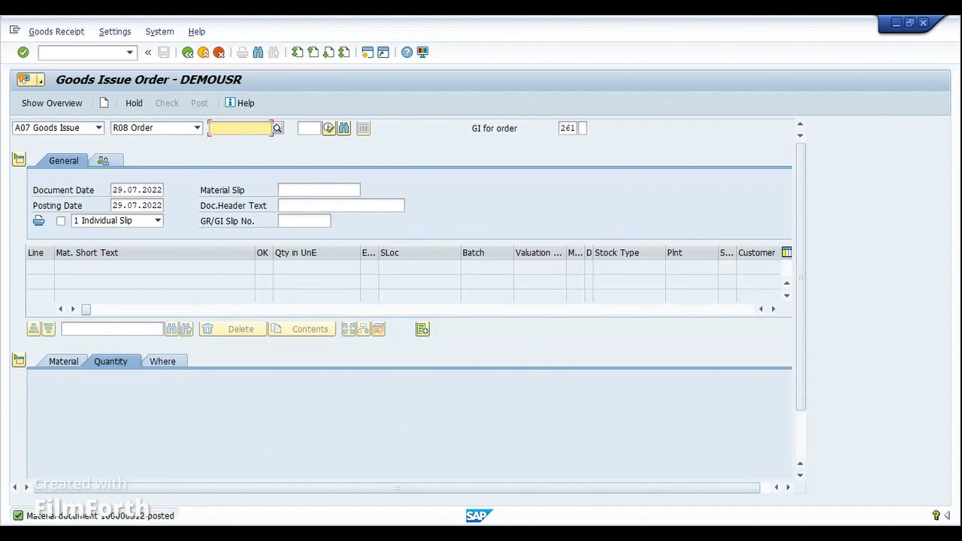
left_click(327, 481)
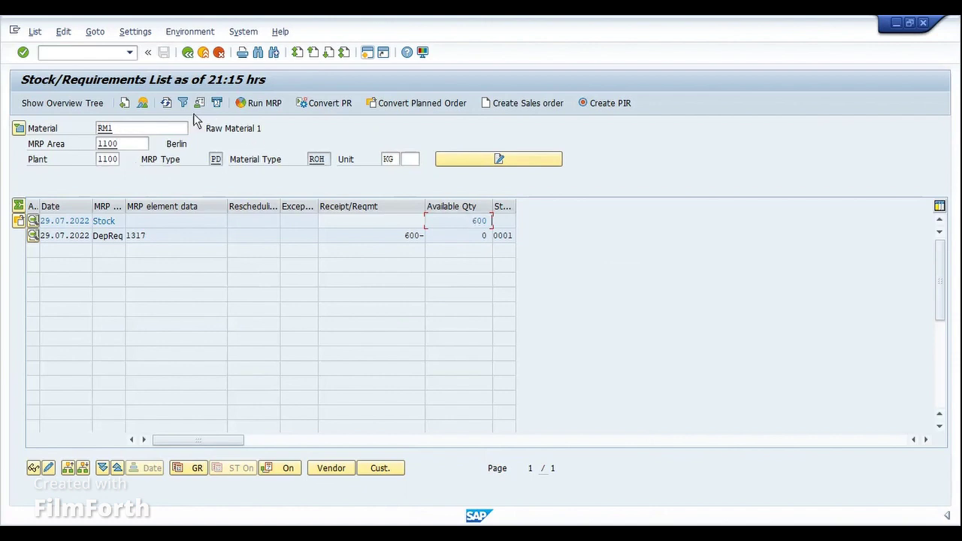
left_click(167, 103)
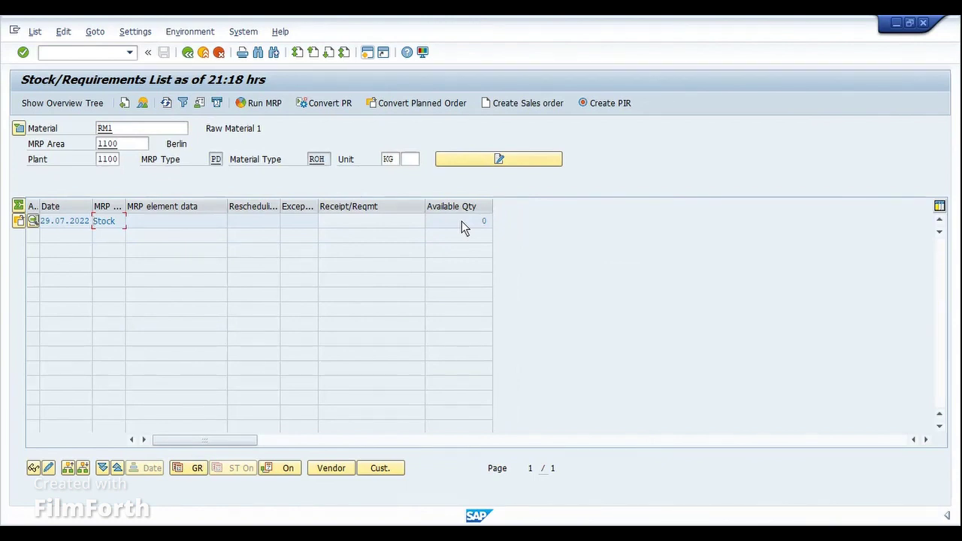
Step: Switch to the purchase requisition session, start transaction CO03 there and display the production order for material 1317
left_click(361, 535)
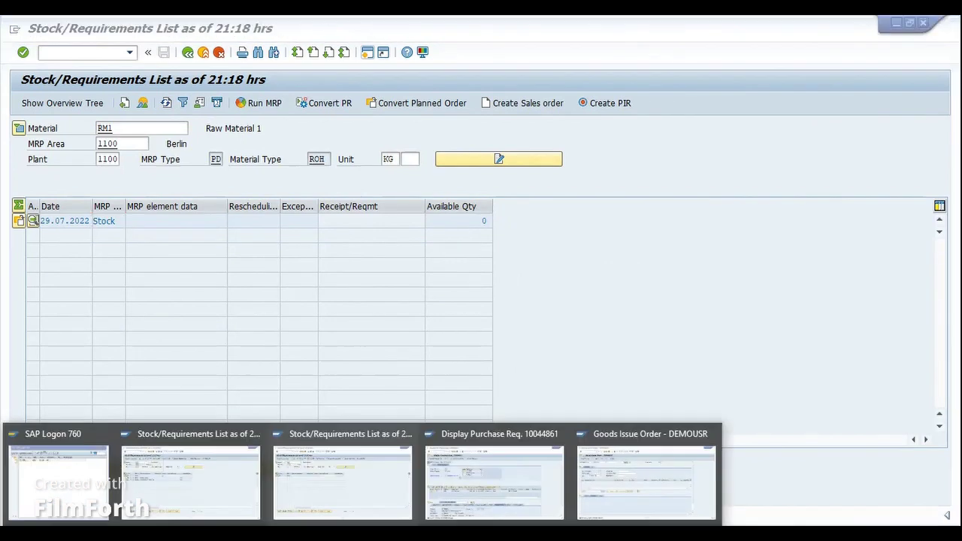
left_click(505, 463)
type("/nco")
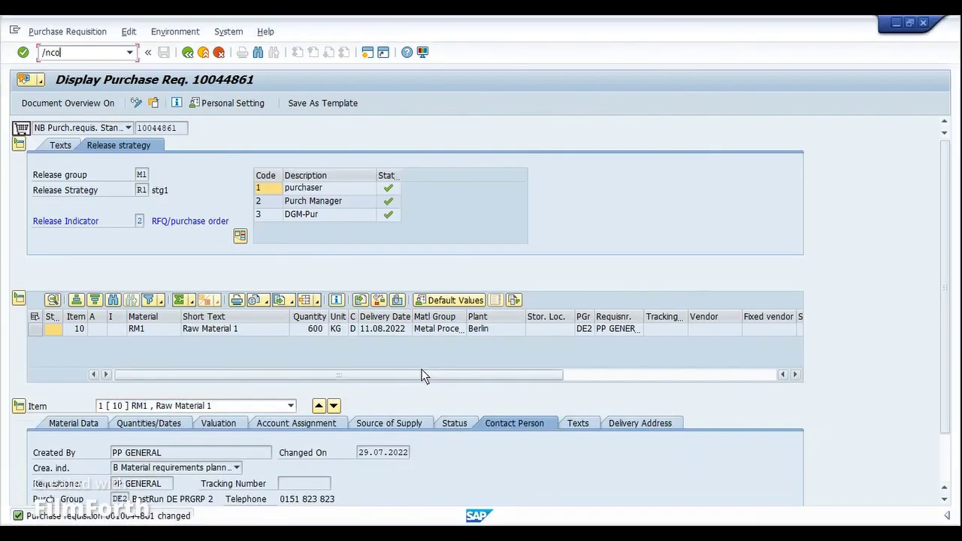
type("03")
key("Return")
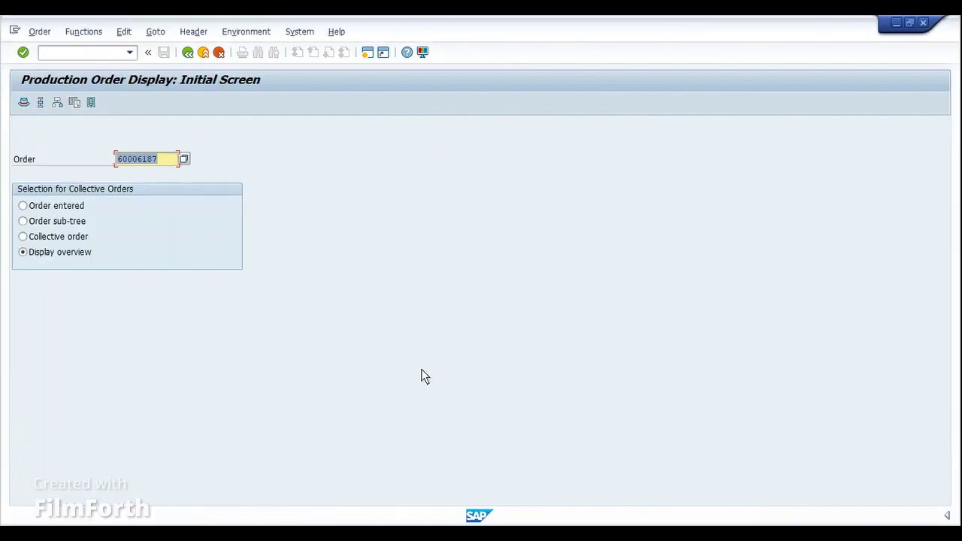
key("Return")
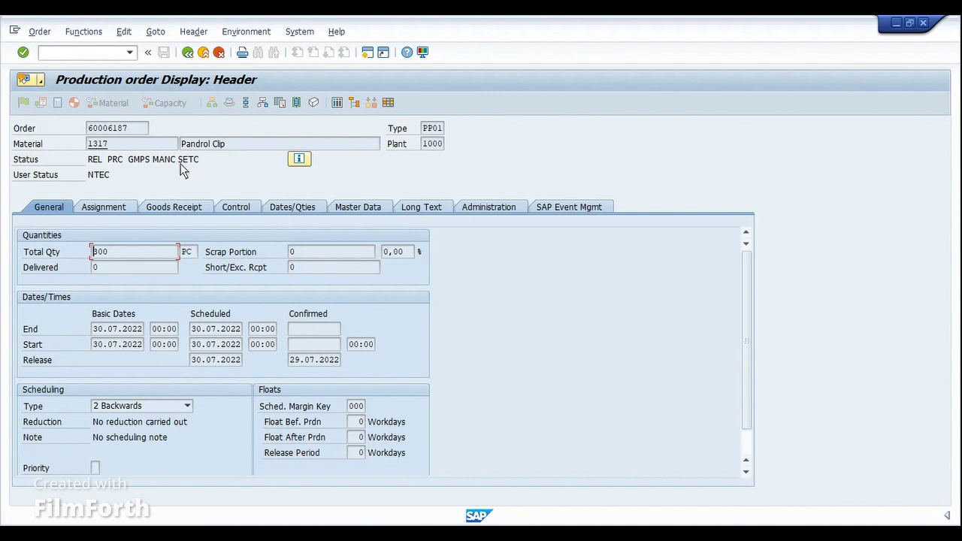
Step: Inspect the GMPS status in the production order header and open the order's documented goods movements
left_click(142, 161)
double_click(139, 161)
left_click(129, 161)
left_click(155, 33)
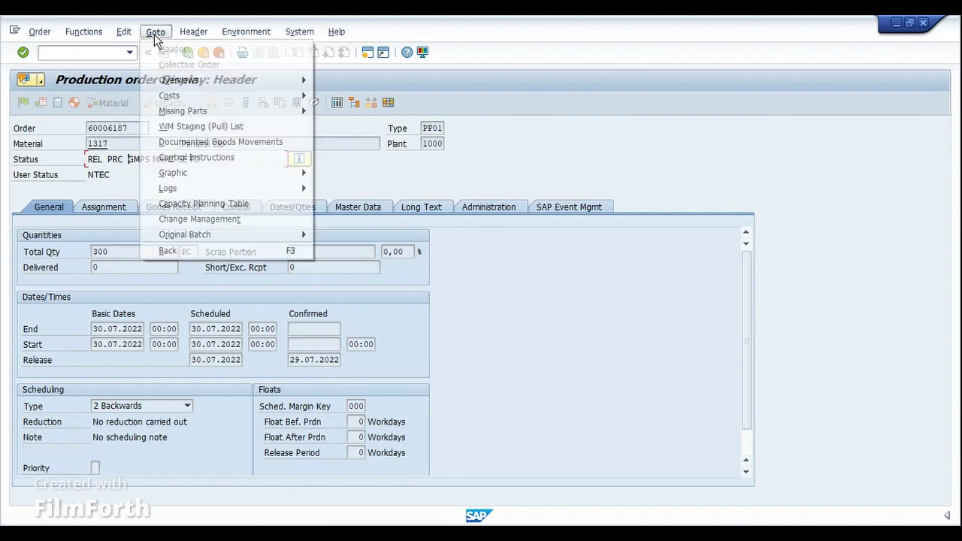
left_click(195, 139)
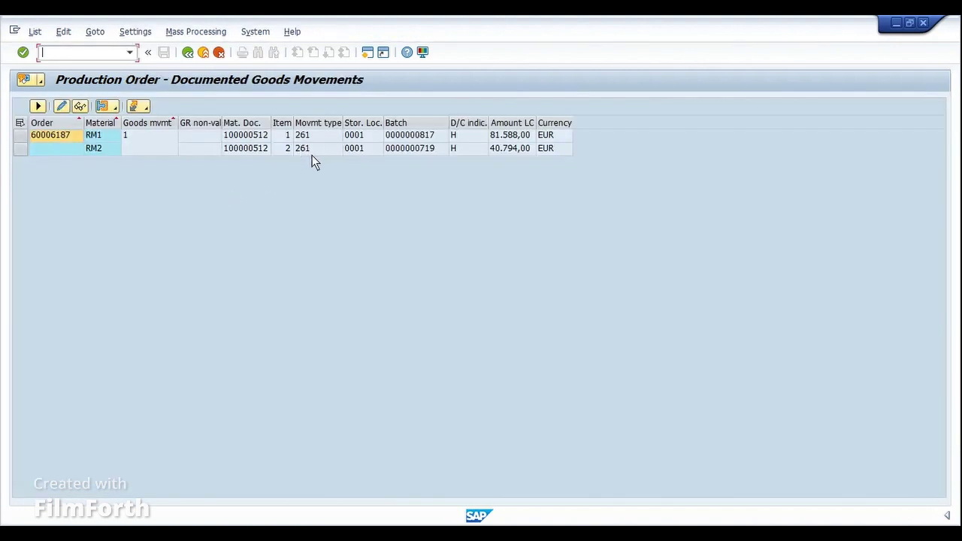
Step: Open the material document of the RM2 goods movement and narrow its material short text column
left_click(236, 151)
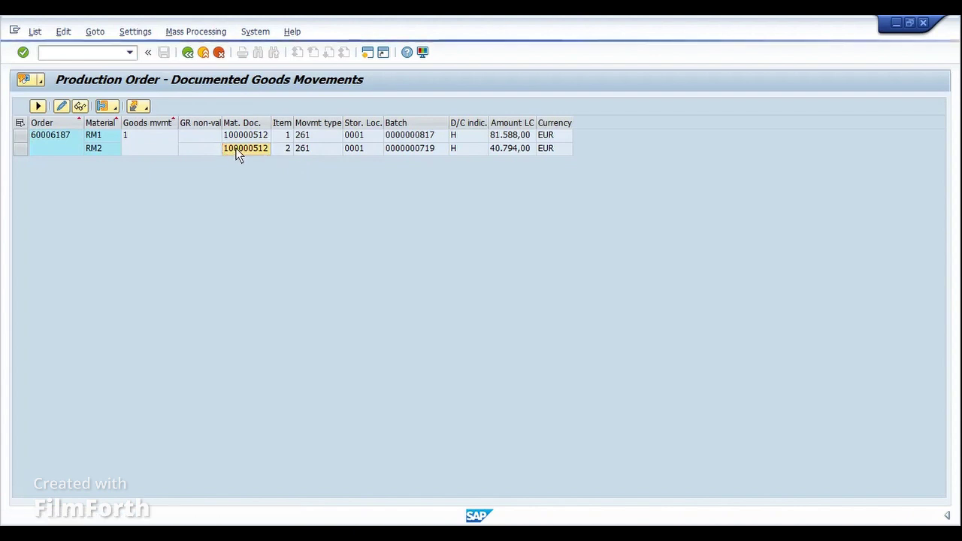
double_click(235, 150)
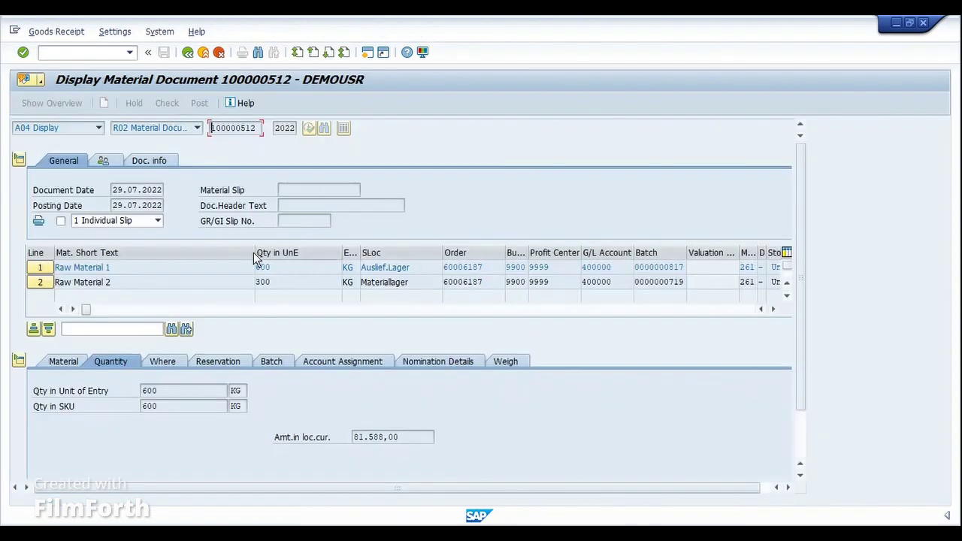
left_click_drag(254, 258, 141, 259)
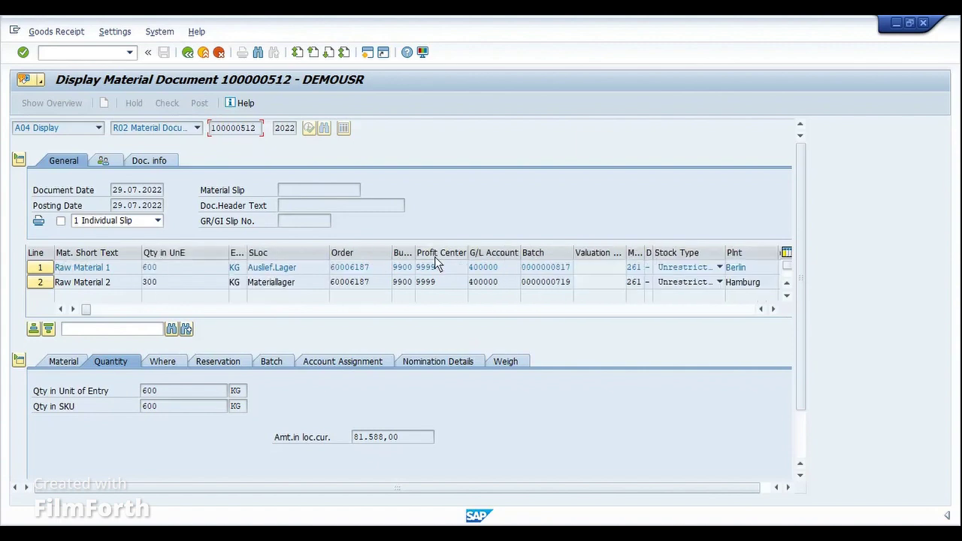
Step: Compare the plant and storage location details of Raw Material 1 and Raw Material 2 in the material document
left_click(163, 362)
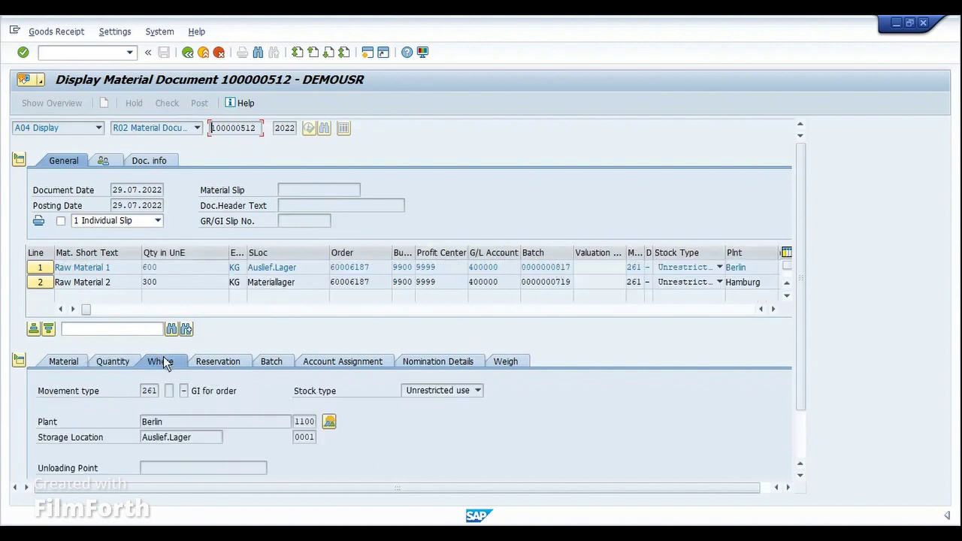
double_click(310, 422)
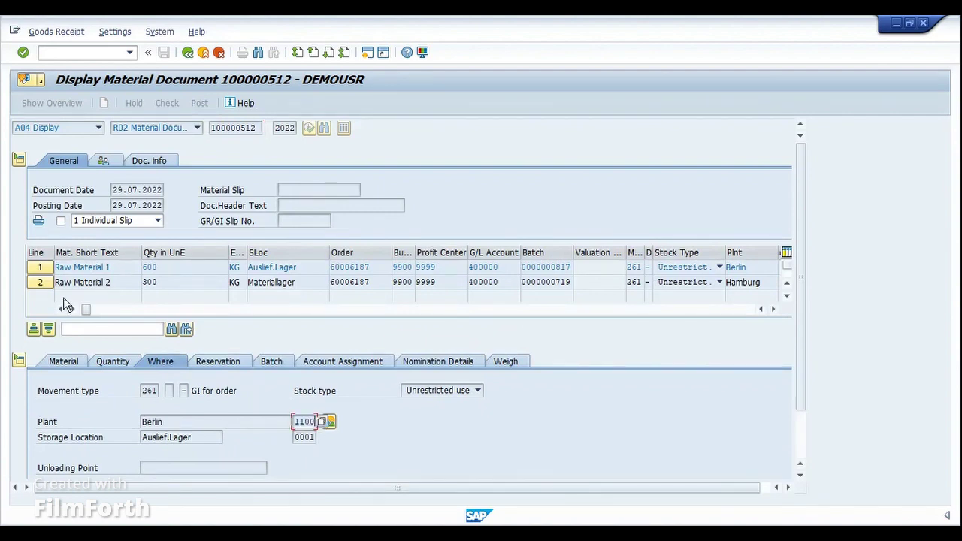
left_click(40, 282)
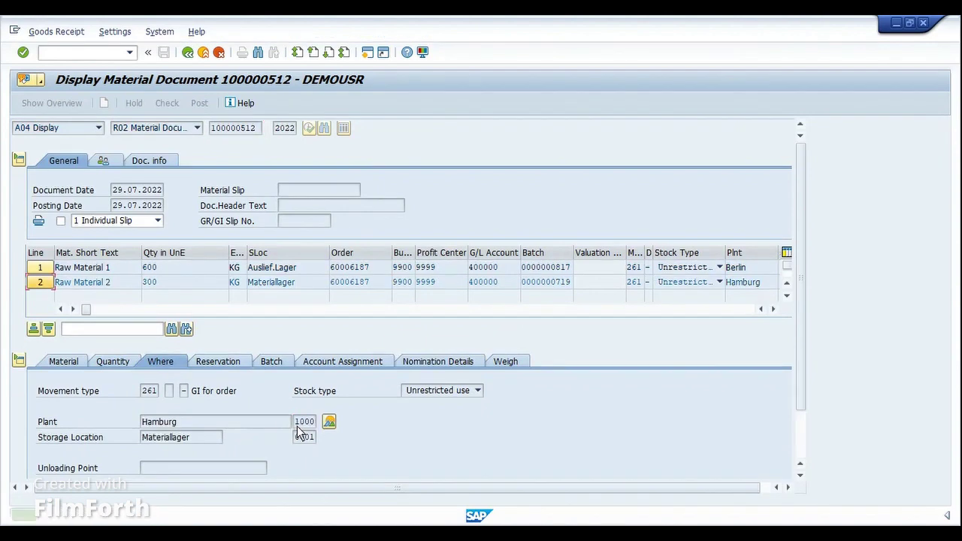
left_click(301, 423)
left_click(172, 280)
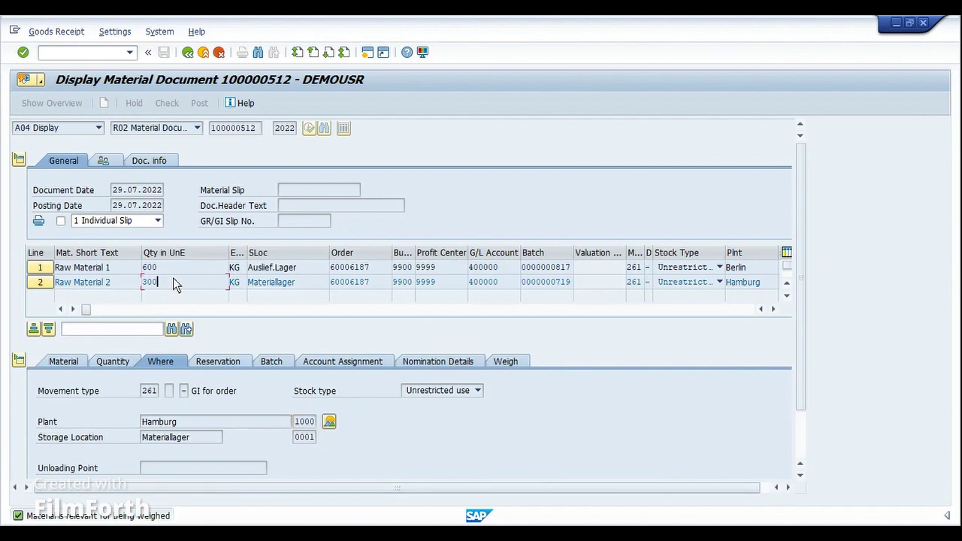